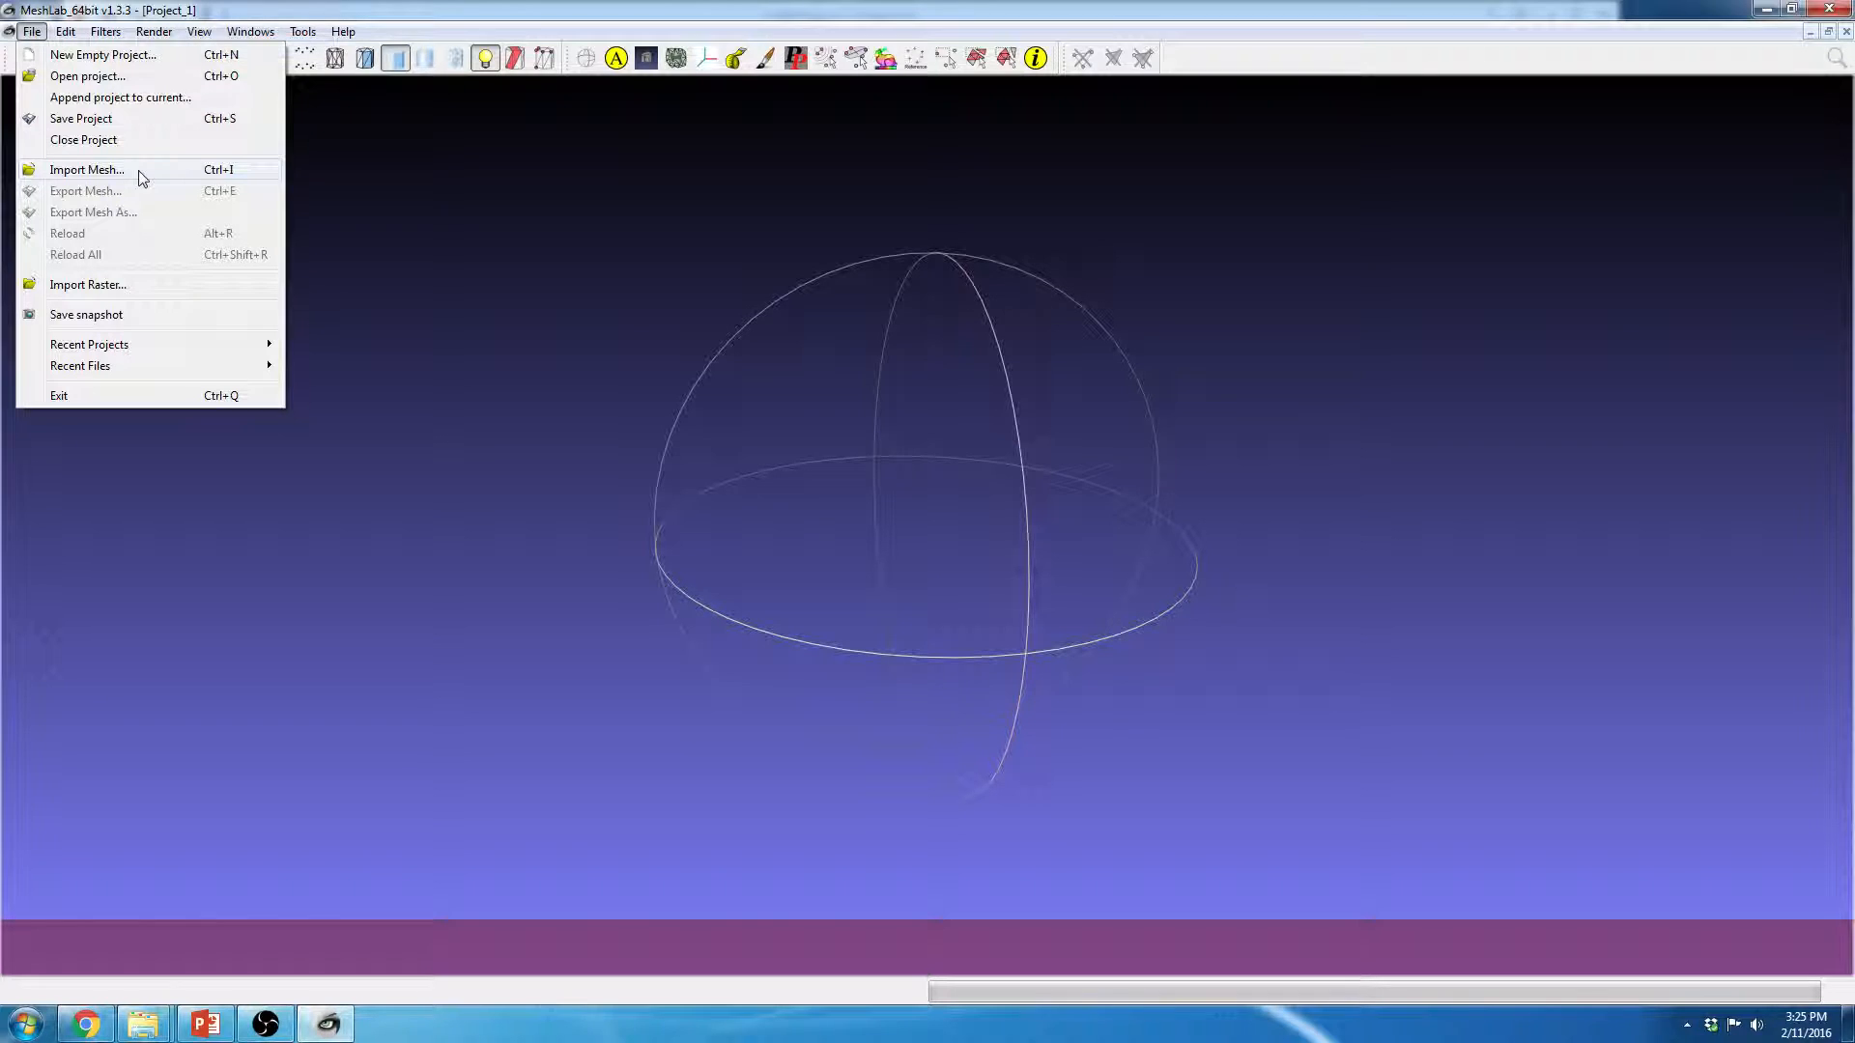
- Import the mesh snoopy.obj from the 4_SnoopyOBJ2 folder inside WorkingFolder's 3DModels on the Desktop
left_click(141, 172)
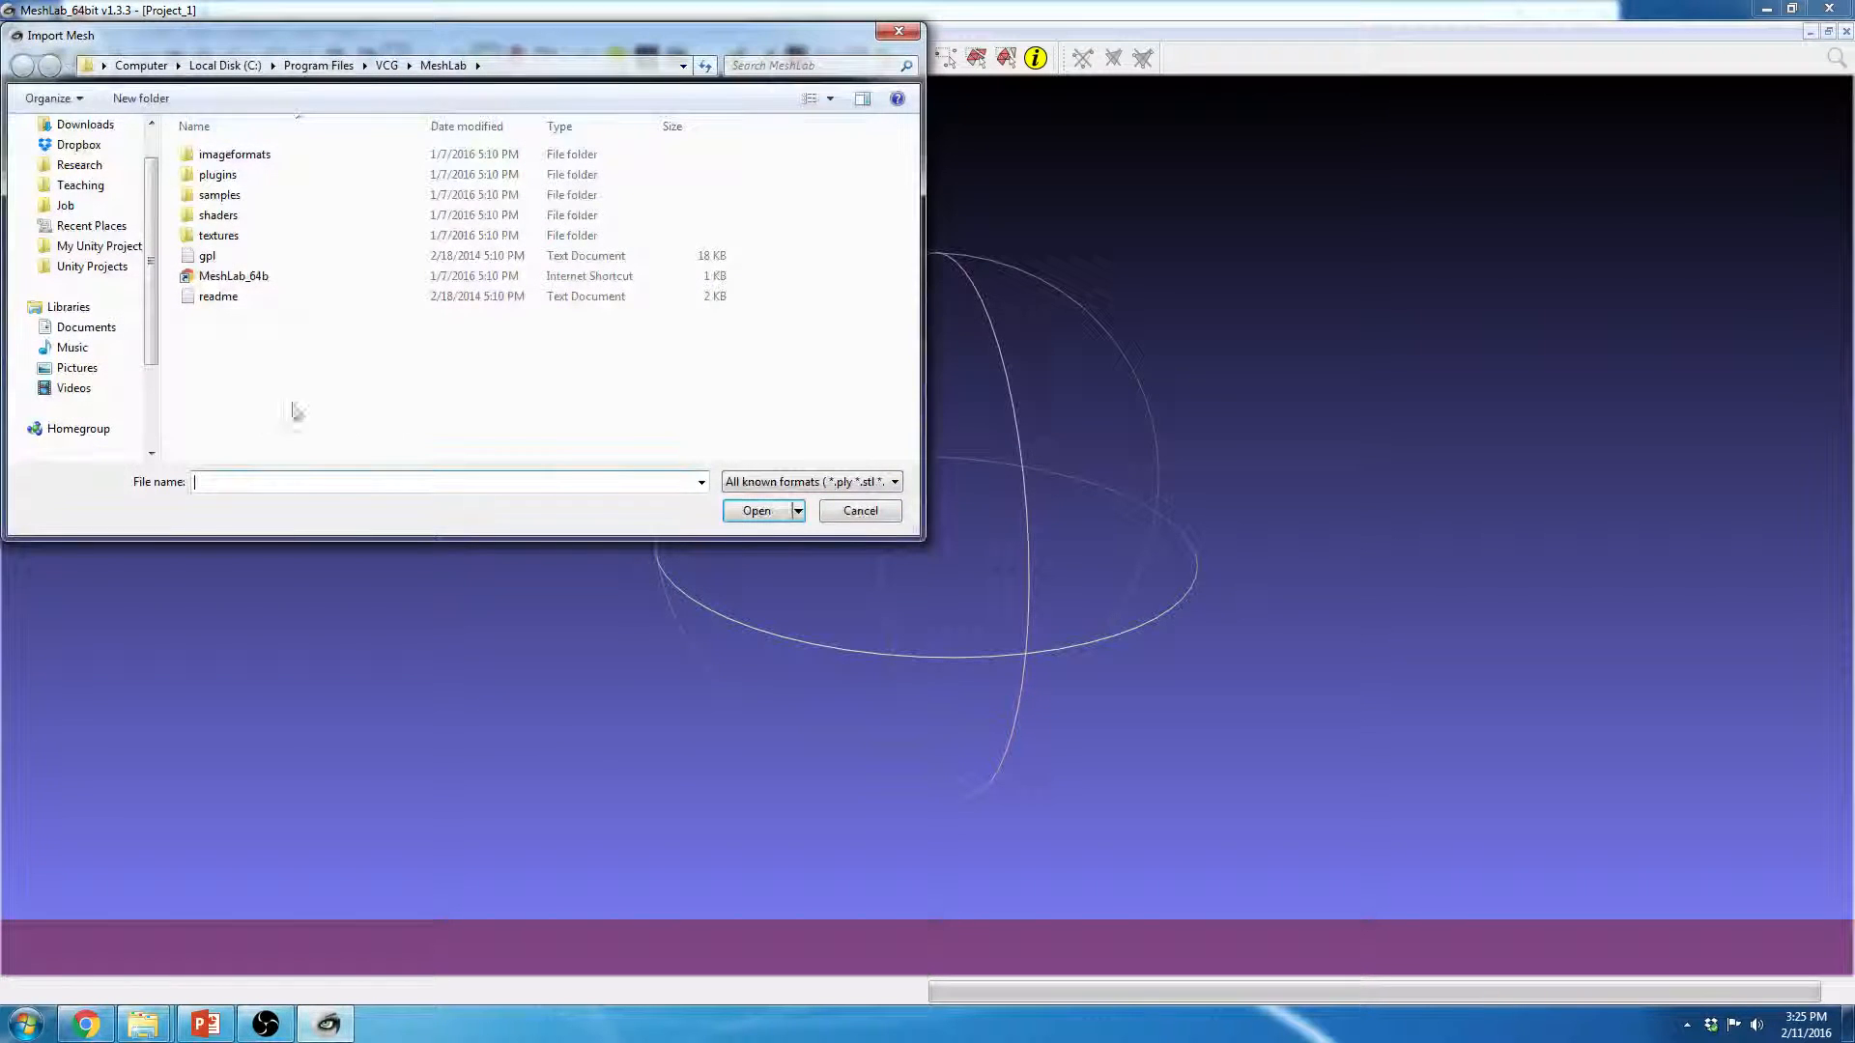
scroll(87, 193, "up", 1)
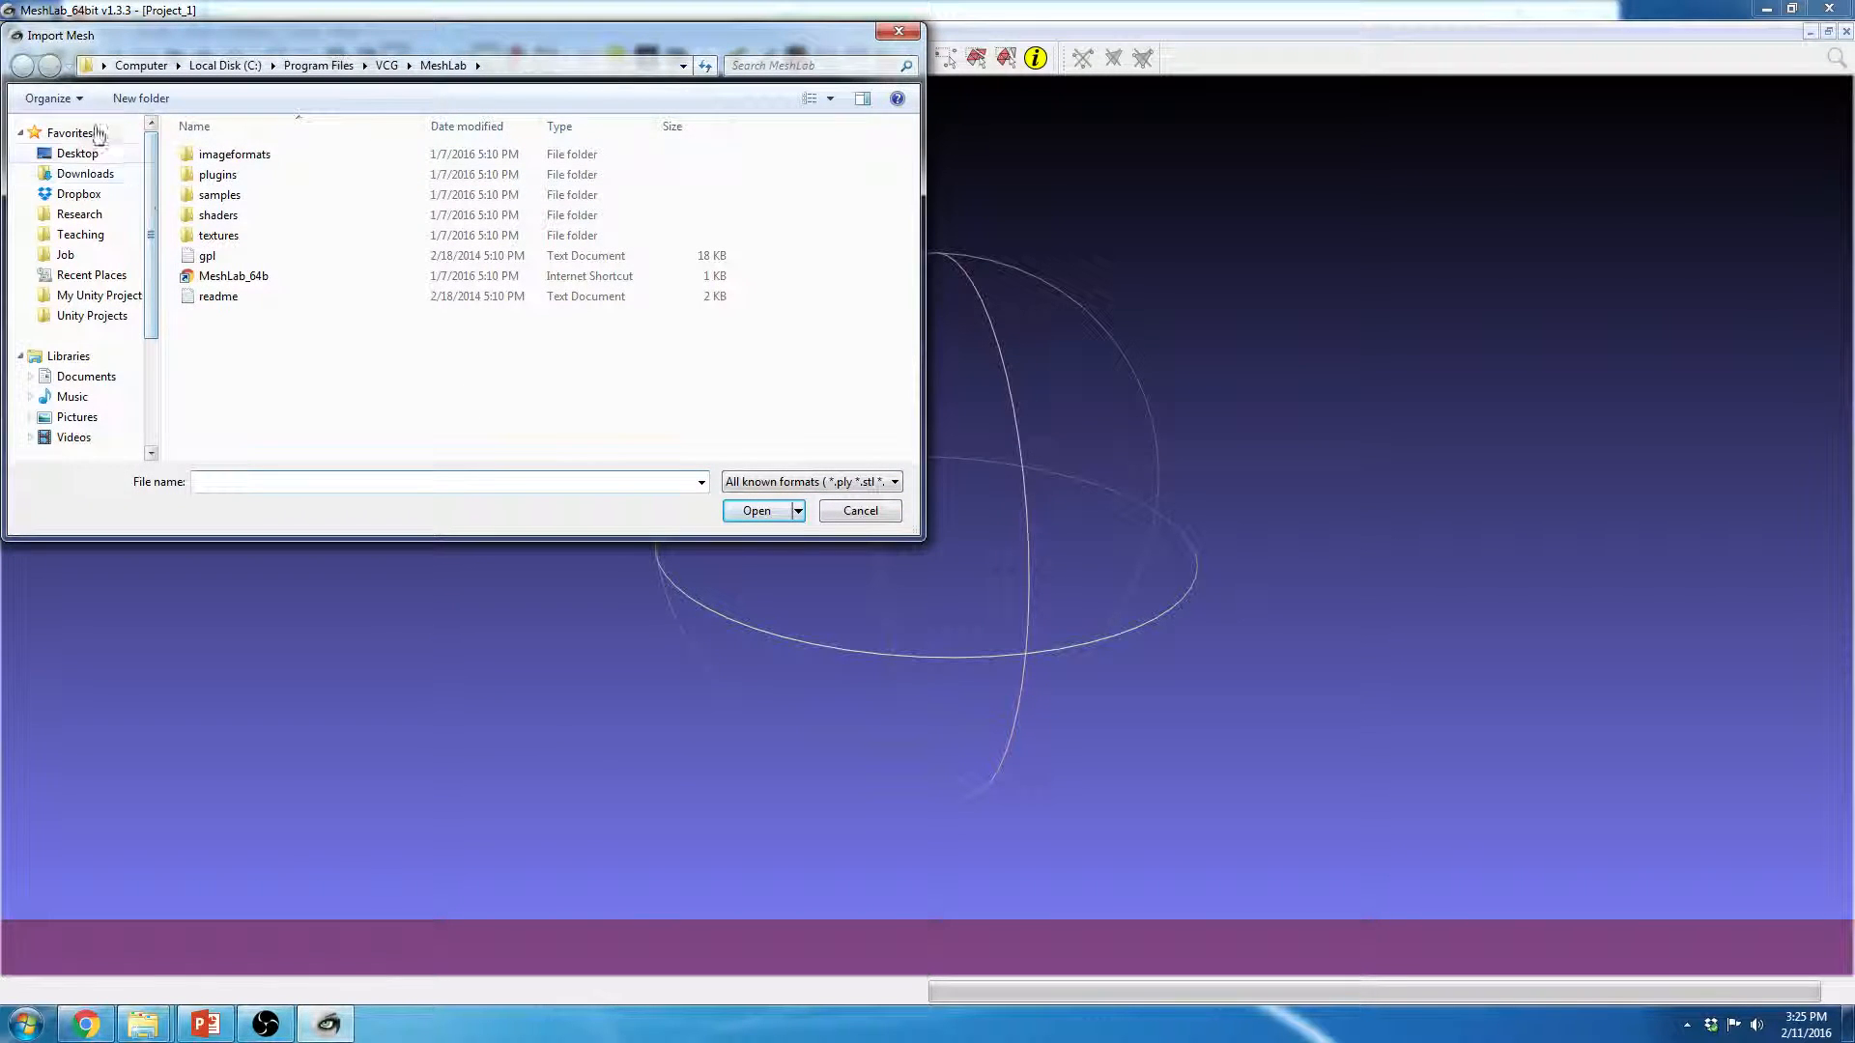
left_click(96, 157)
double_click(256, 249)
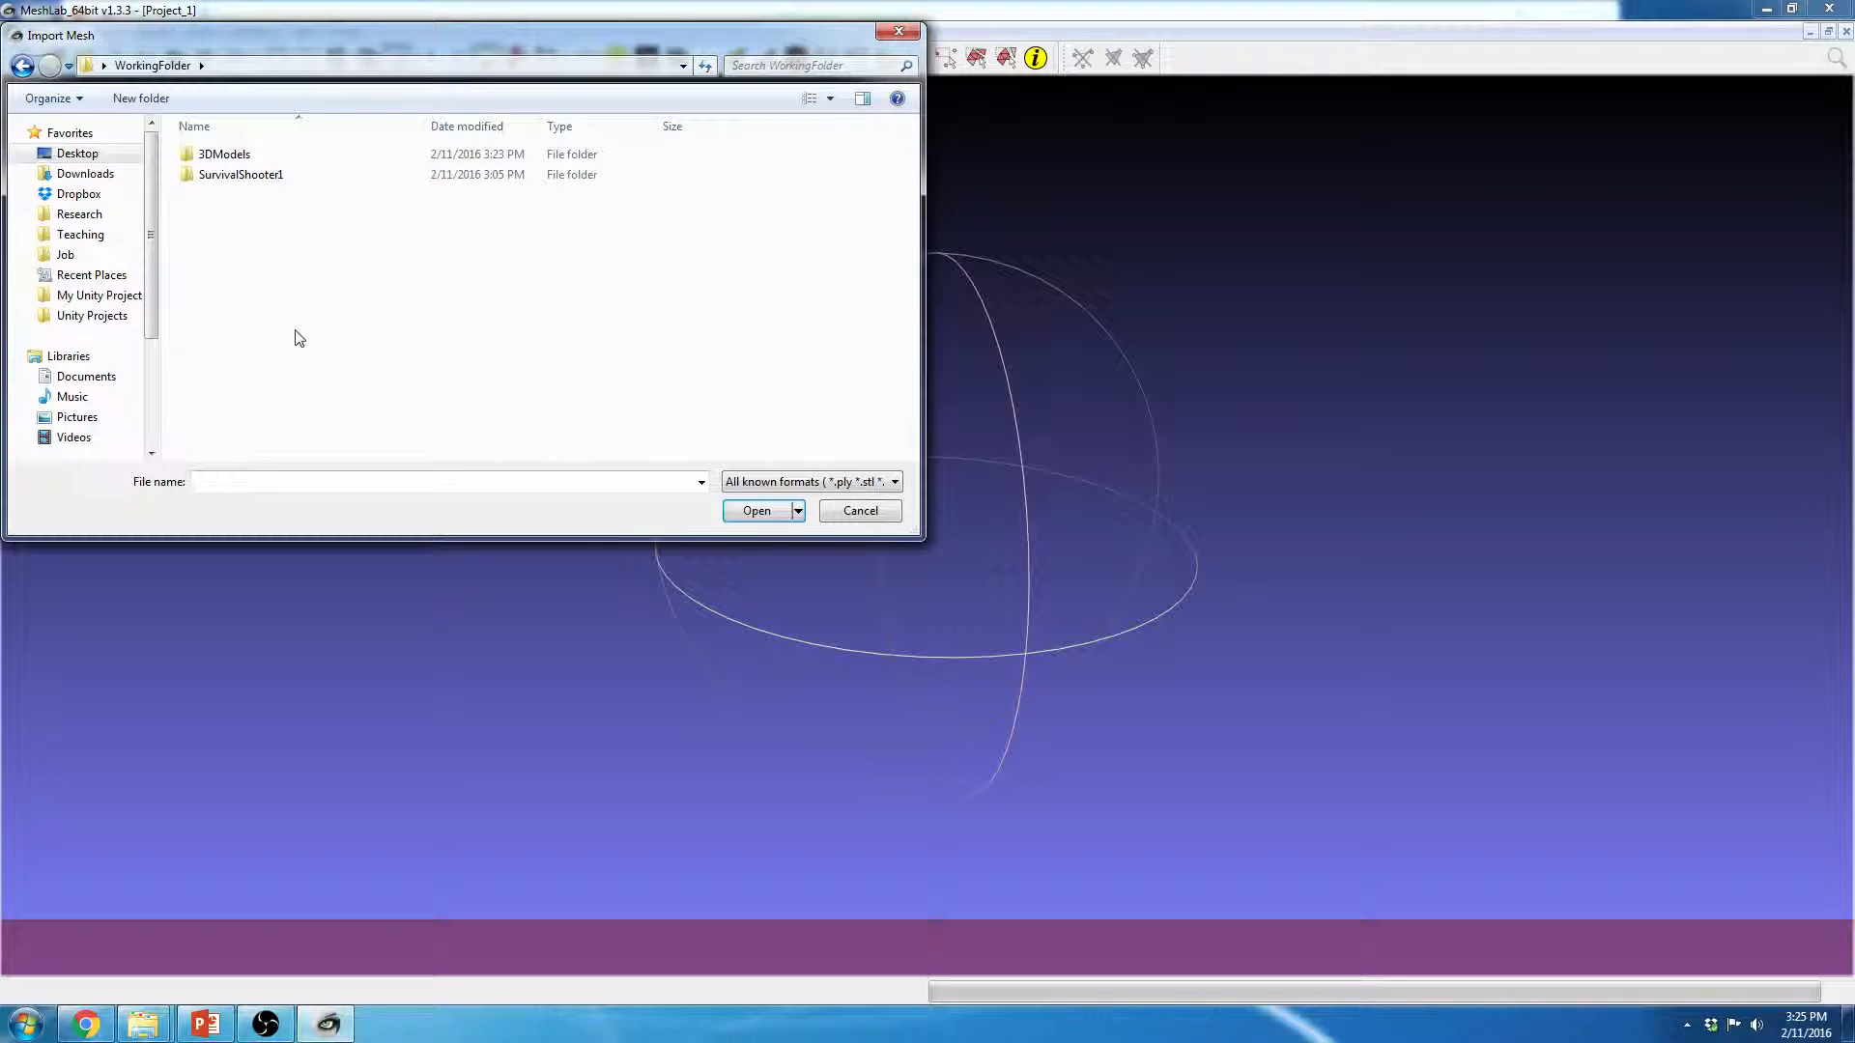
double_click(221, 157)
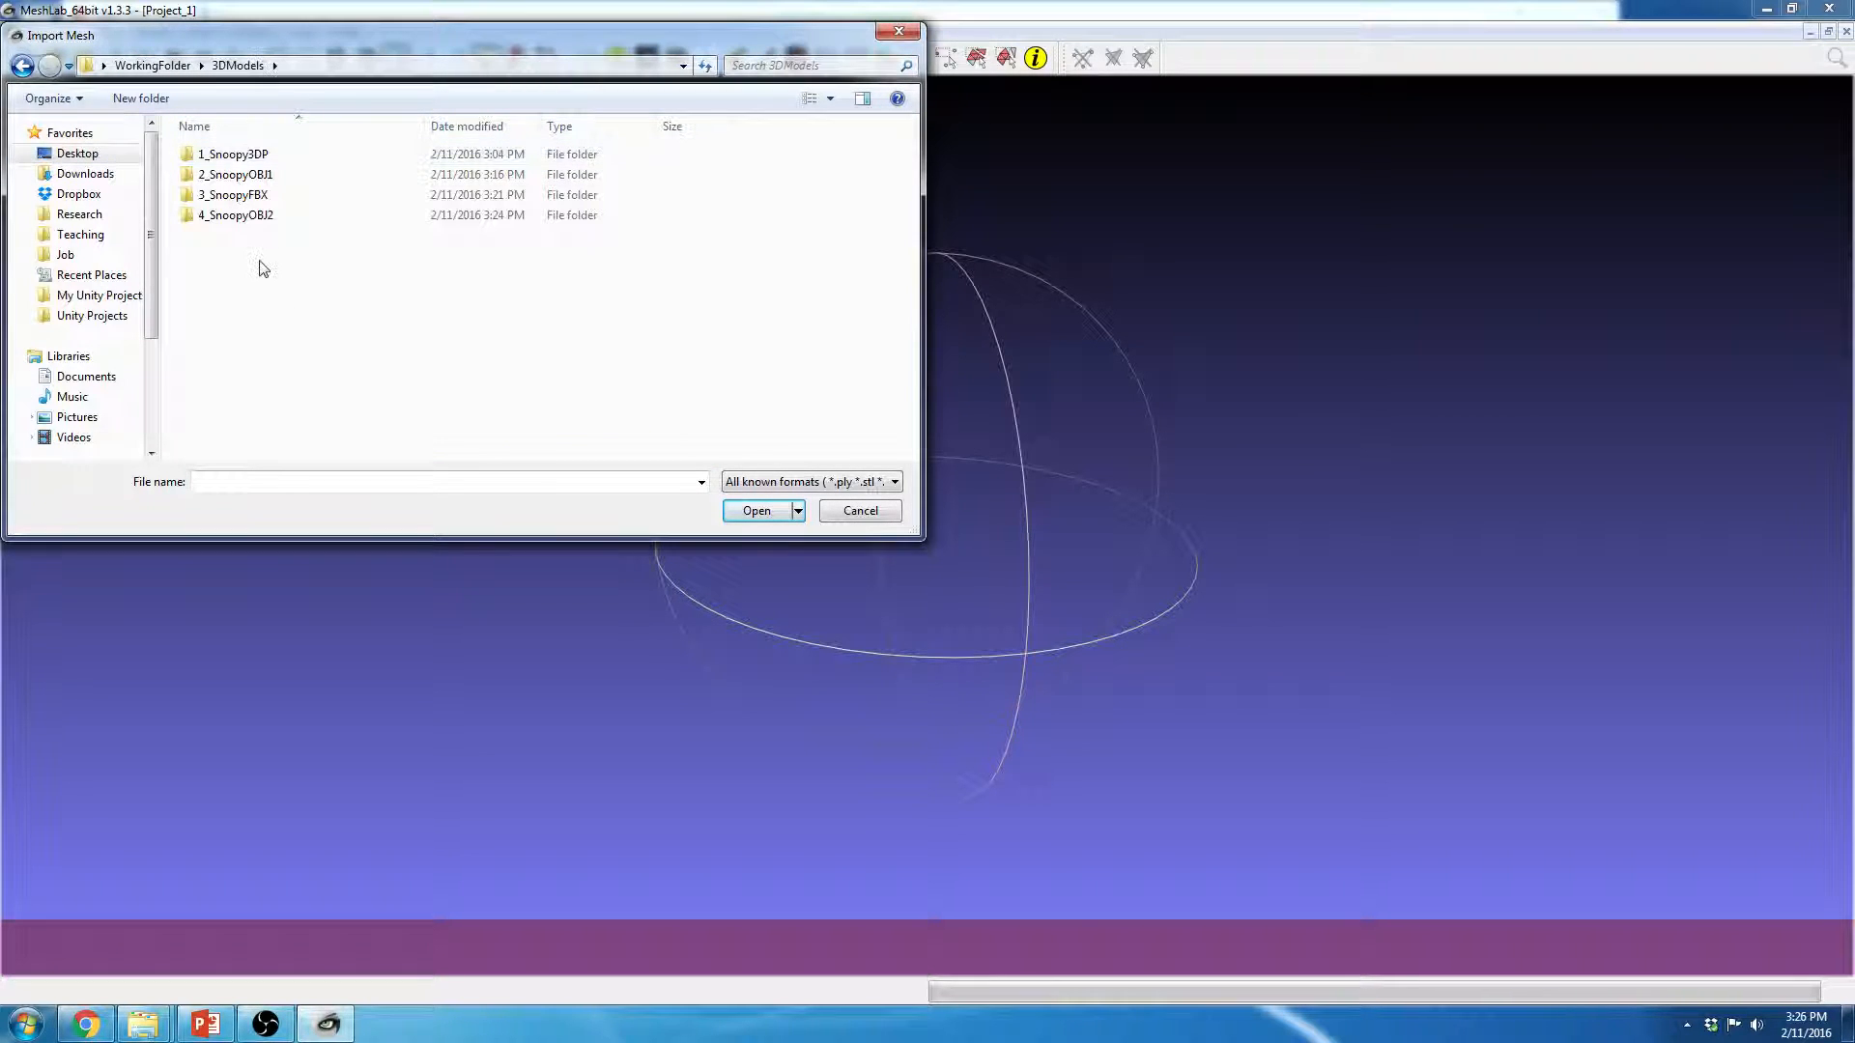
double_click(230, 217)
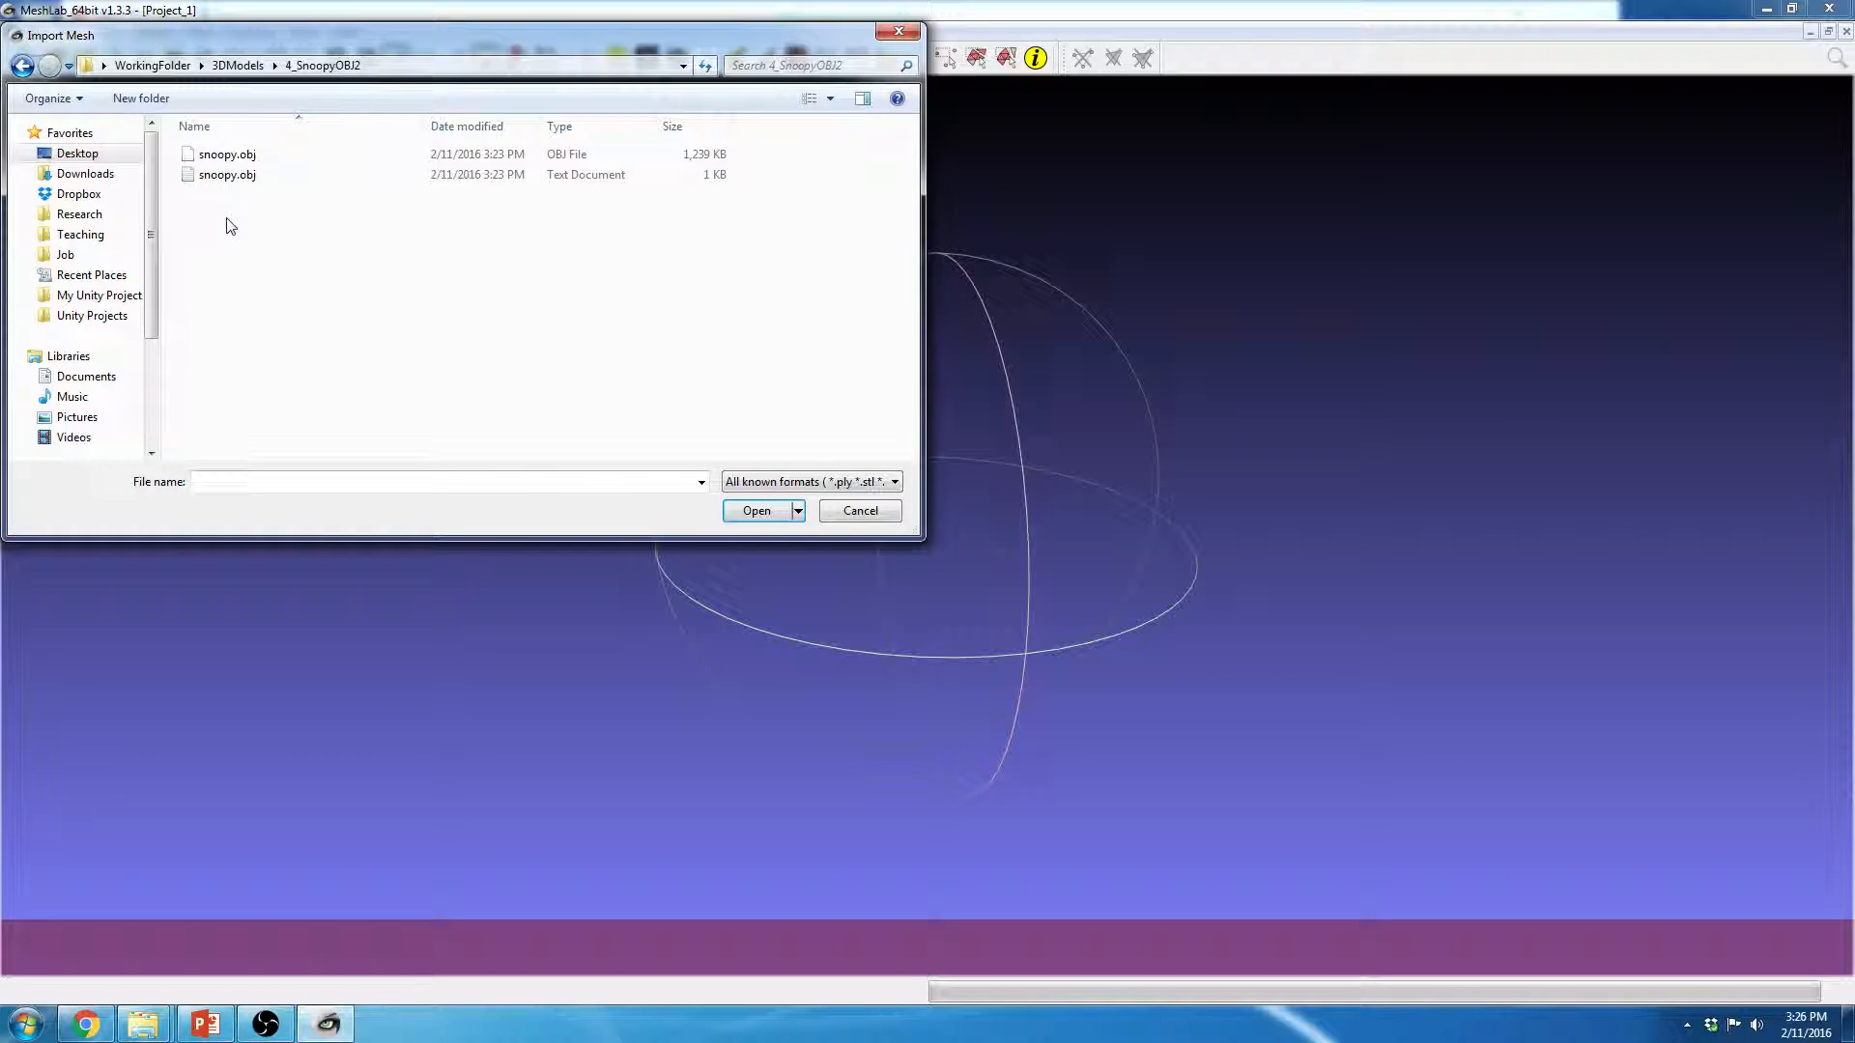
left_click(232, 156)
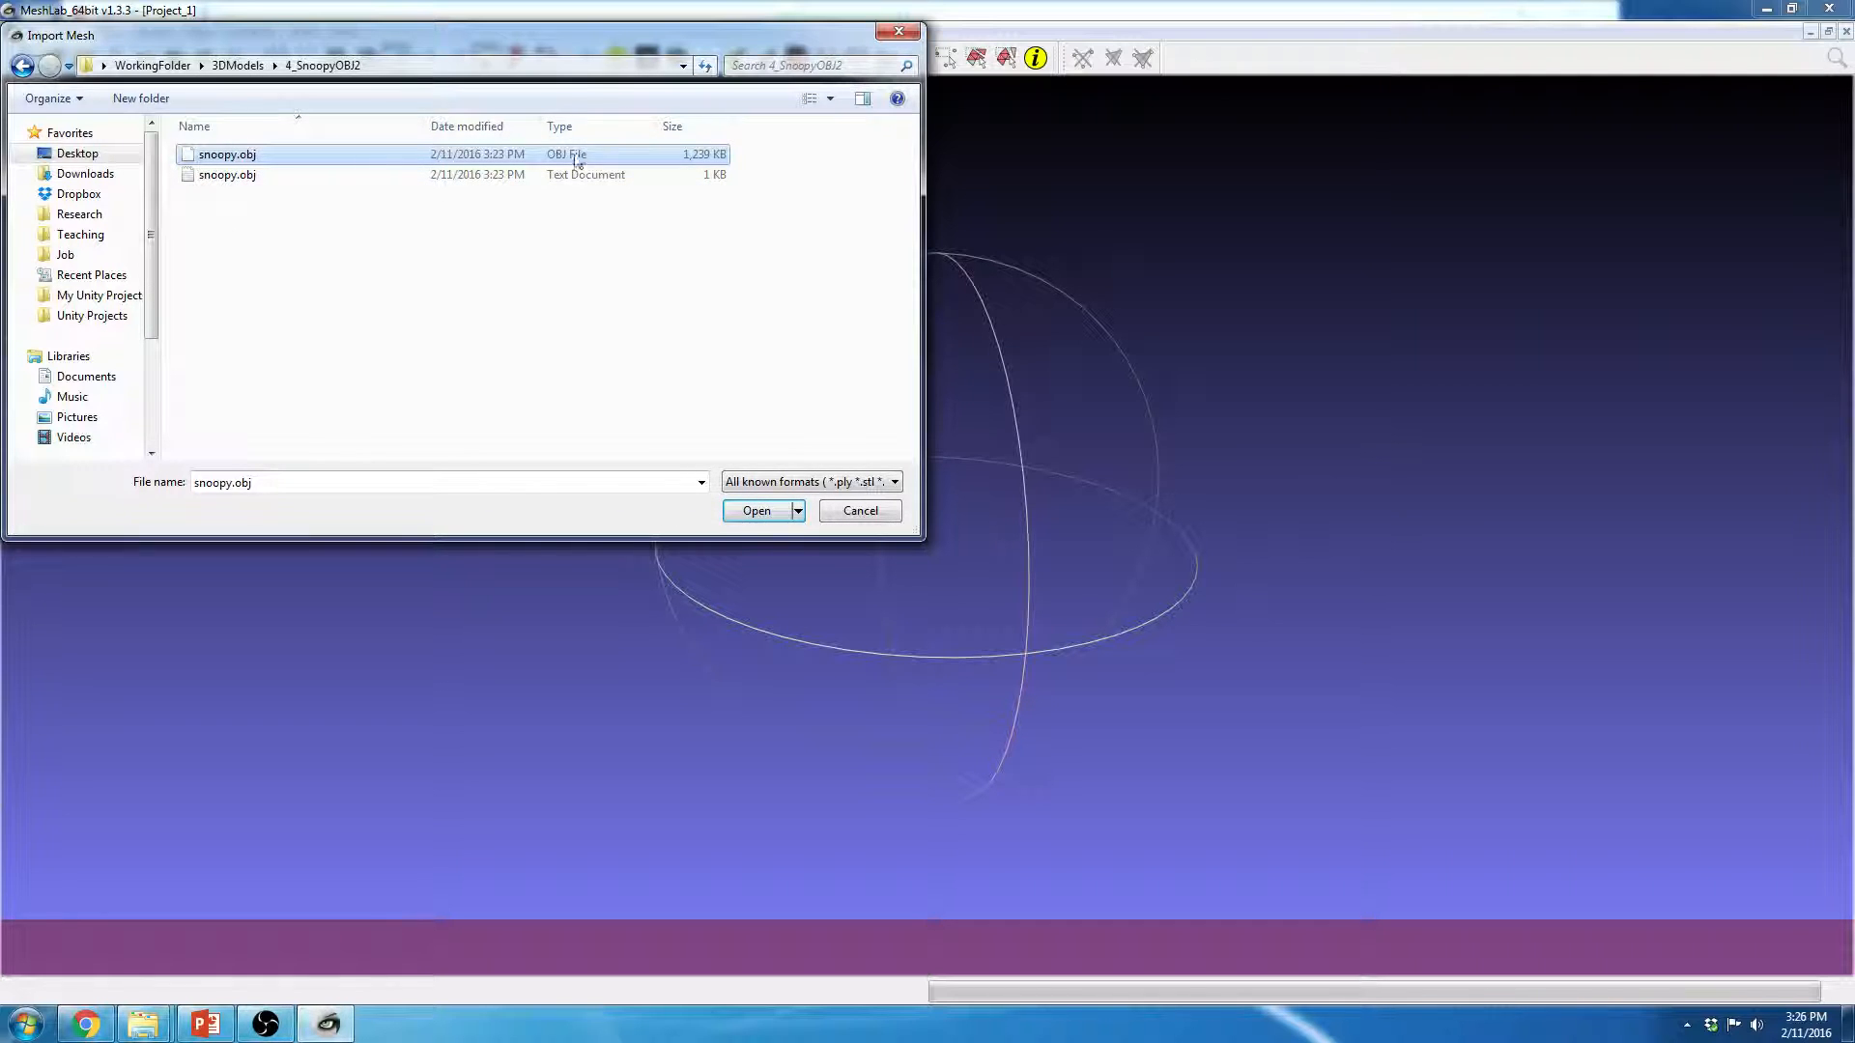
left_click(758, 511)
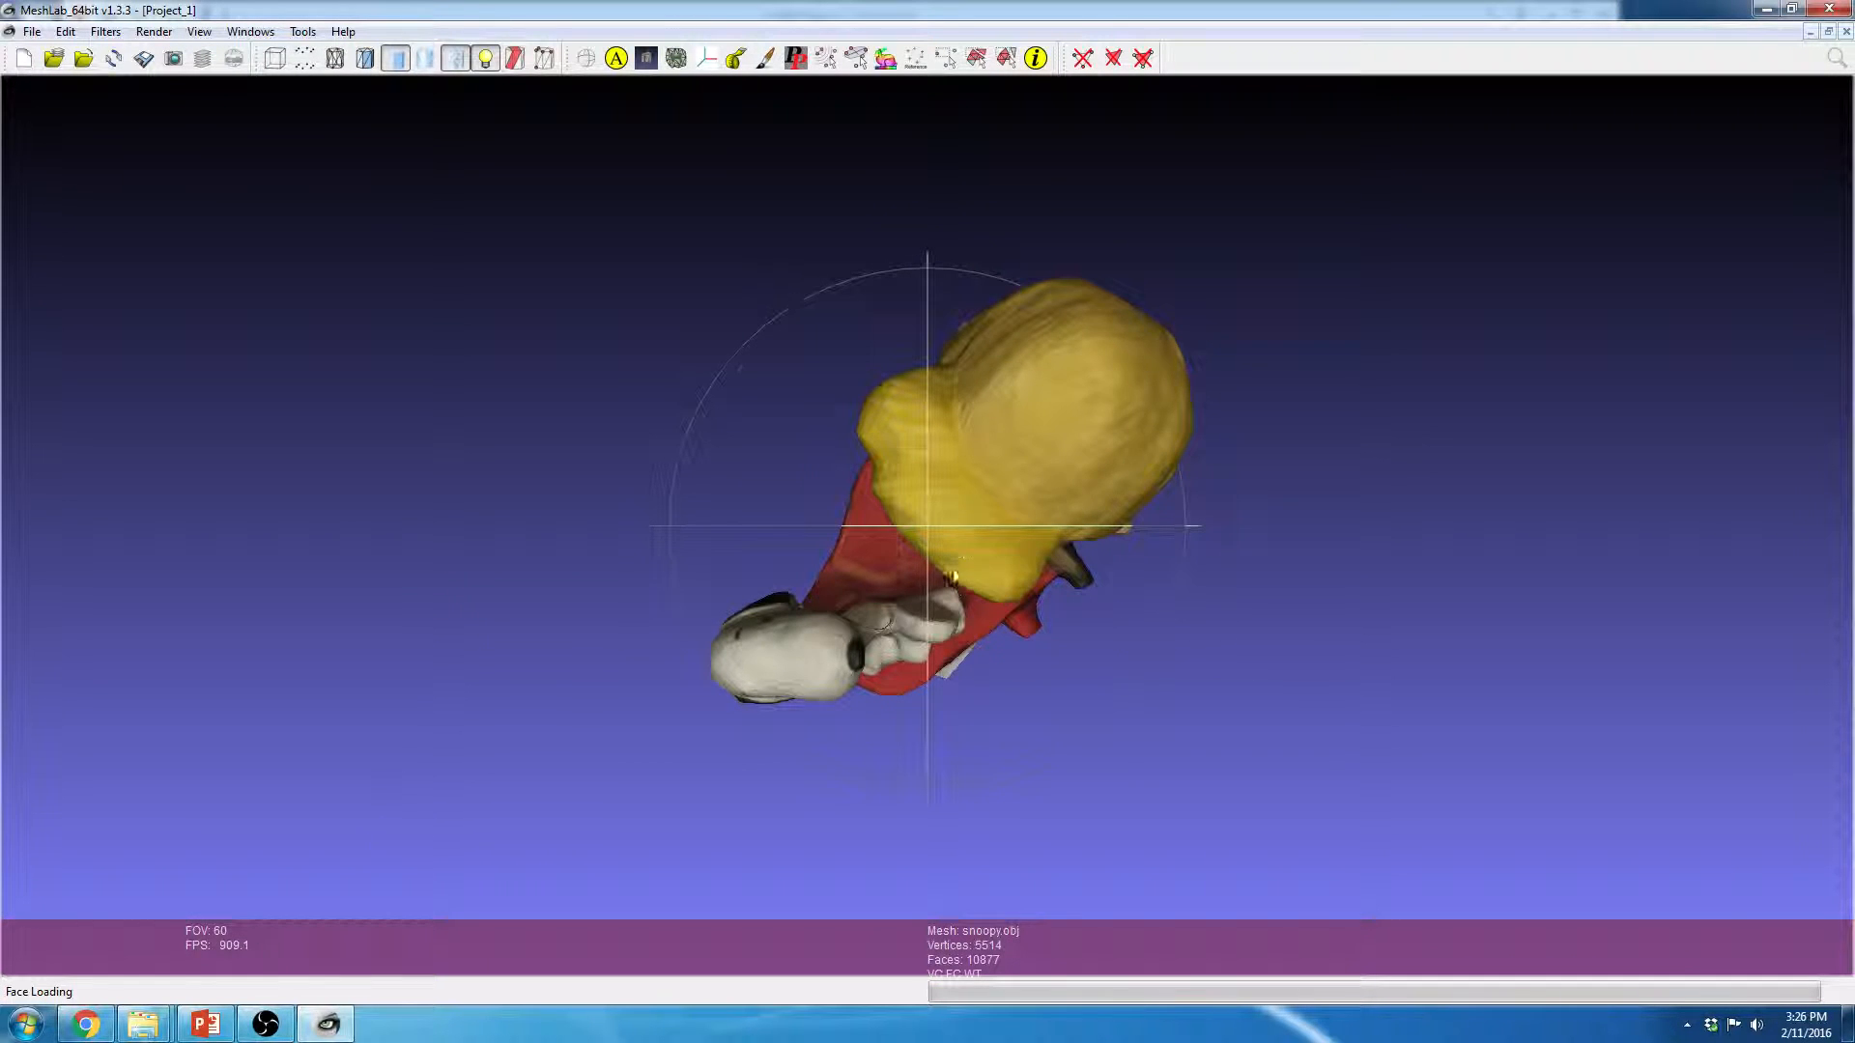
- Turn the model to face forward and switch off the scene lighting
left_click_drag(951, 580, 899, 352)
left_click_drag(936, 491, 691, 626)
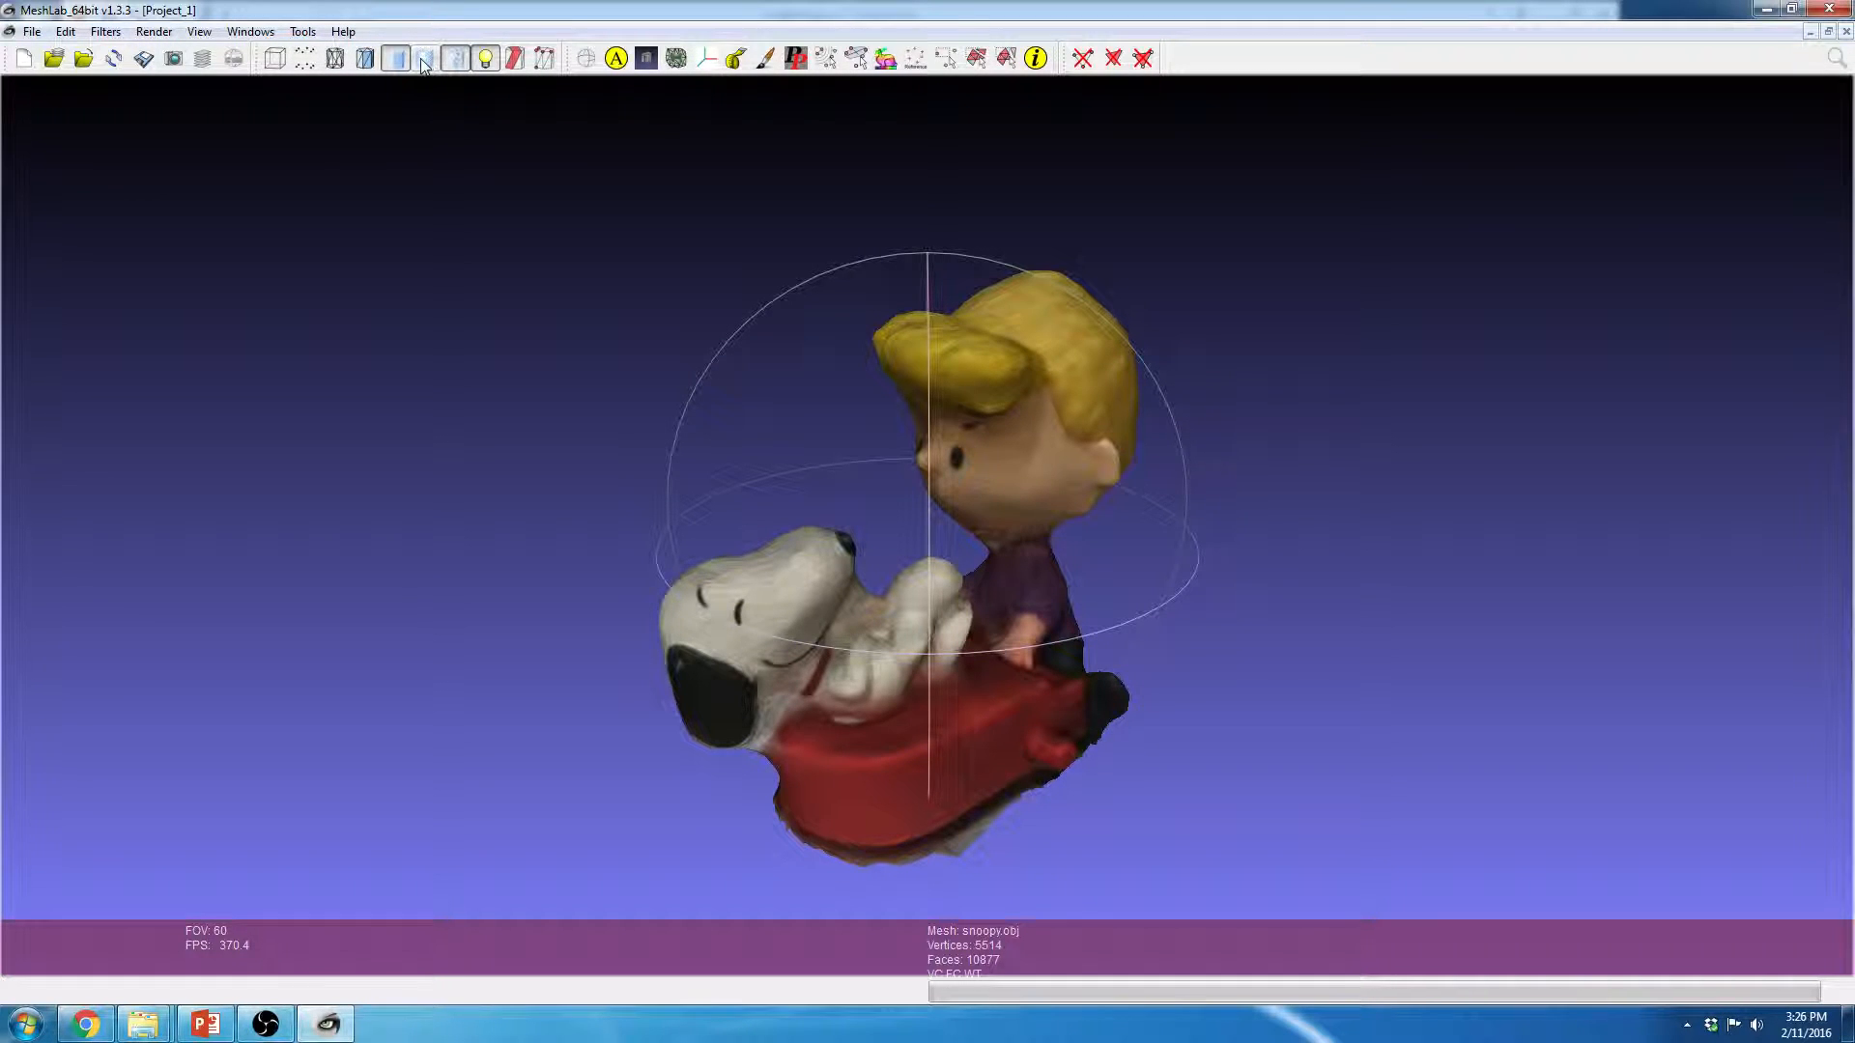
left_click(487, 58)
left_click(486, 64)
left_click(486, 64)
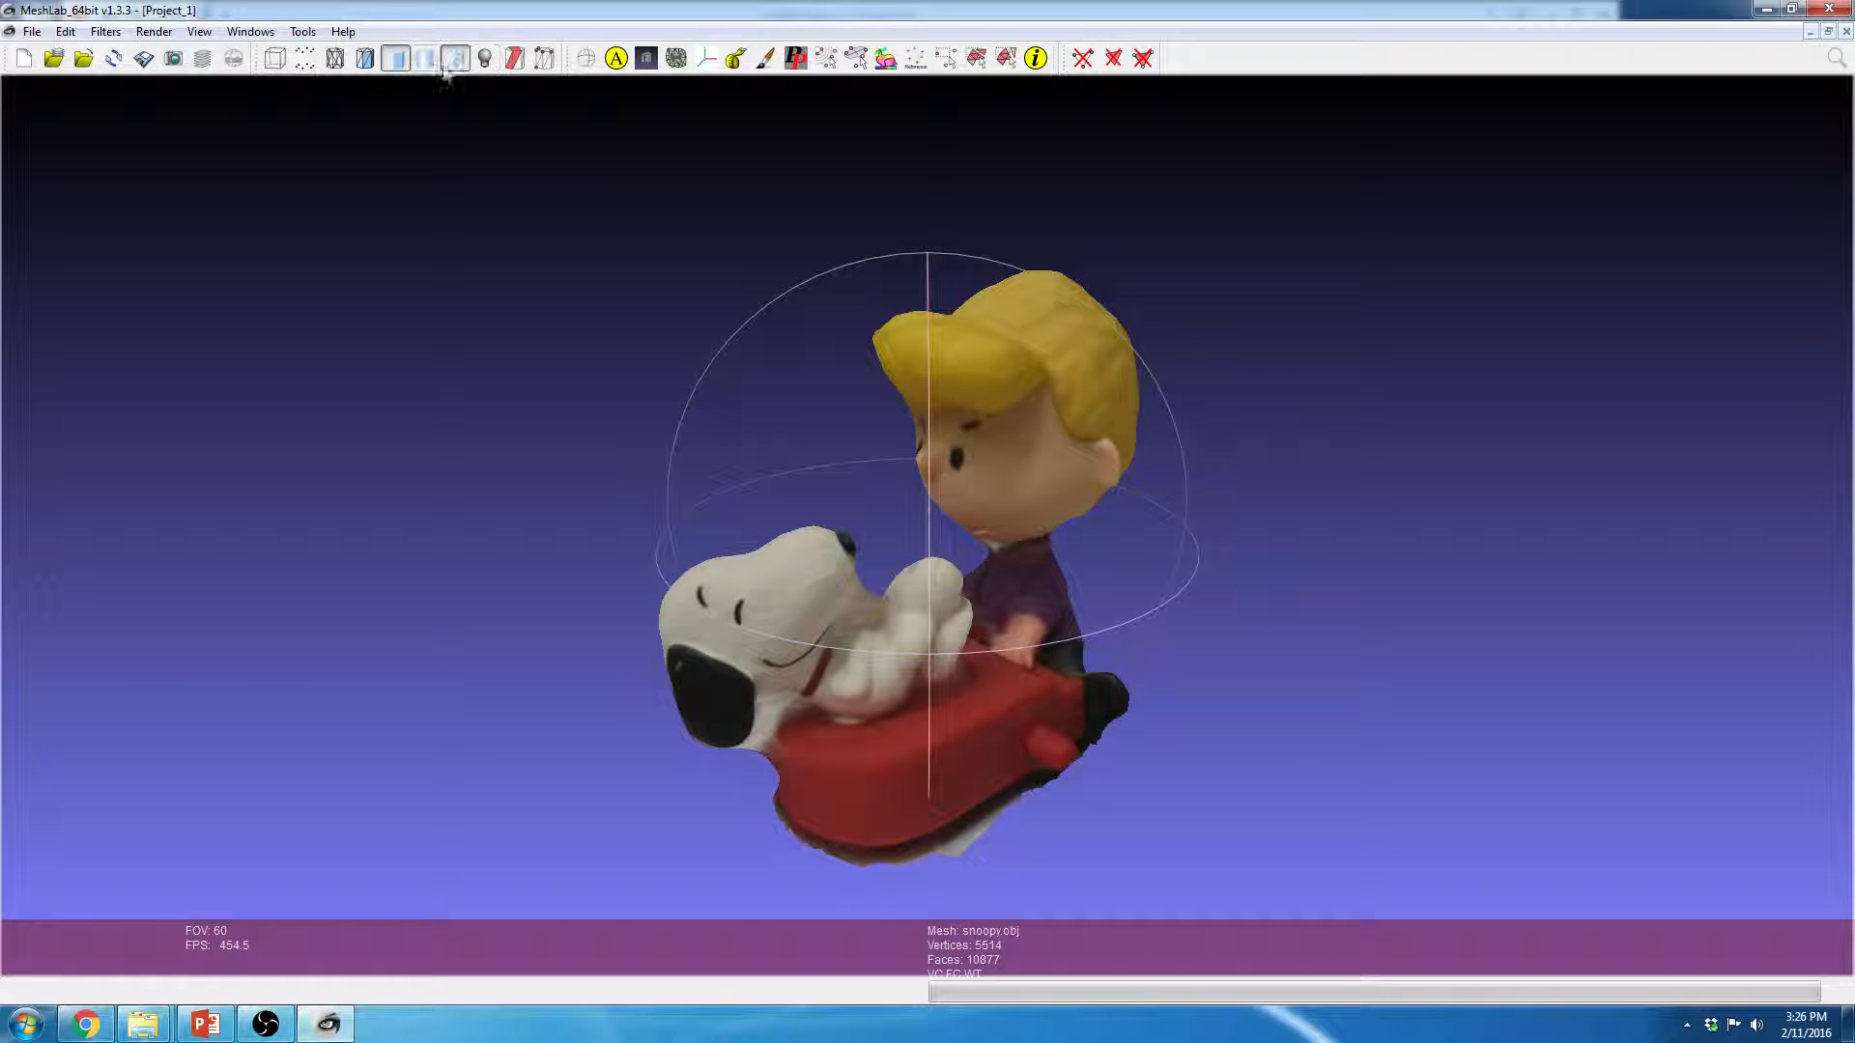
- Compare the render modes, finishing with flat shading plus wireframe edges displayed
left_click(363, 58)
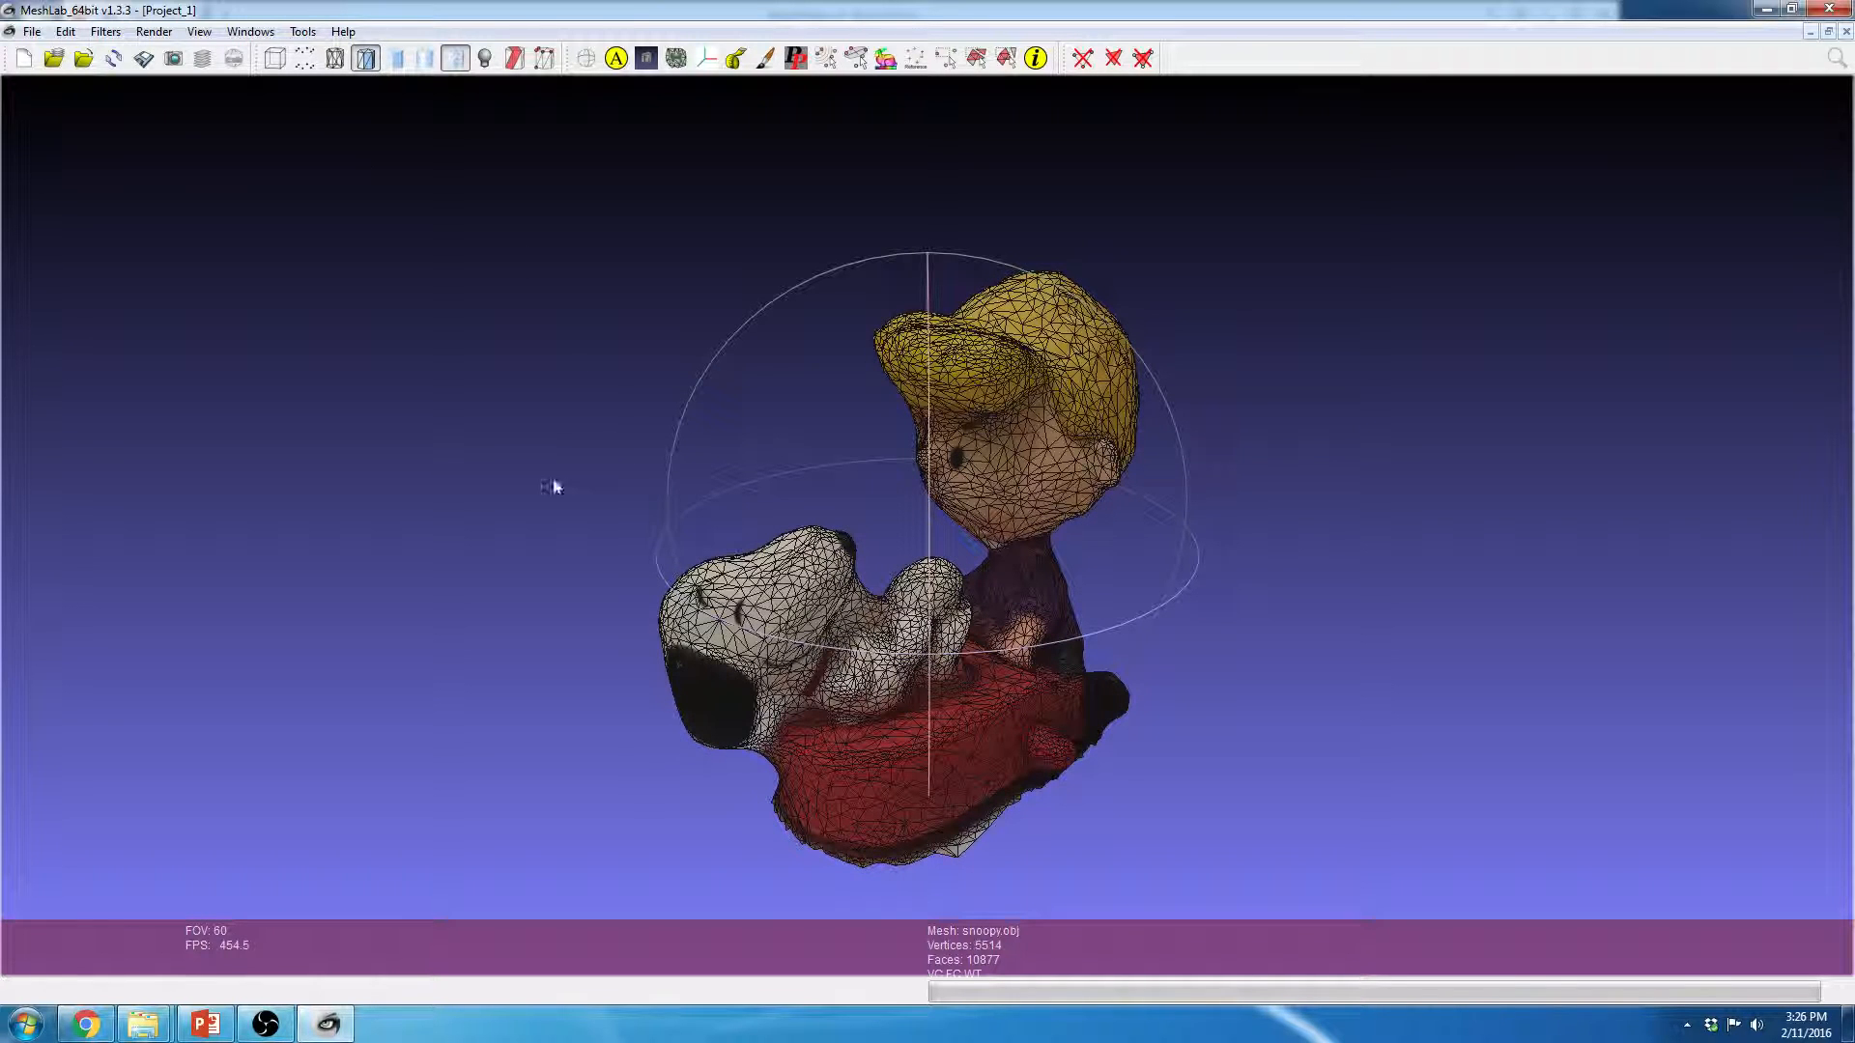
left_click(397, 58)
left_click(335, 60)
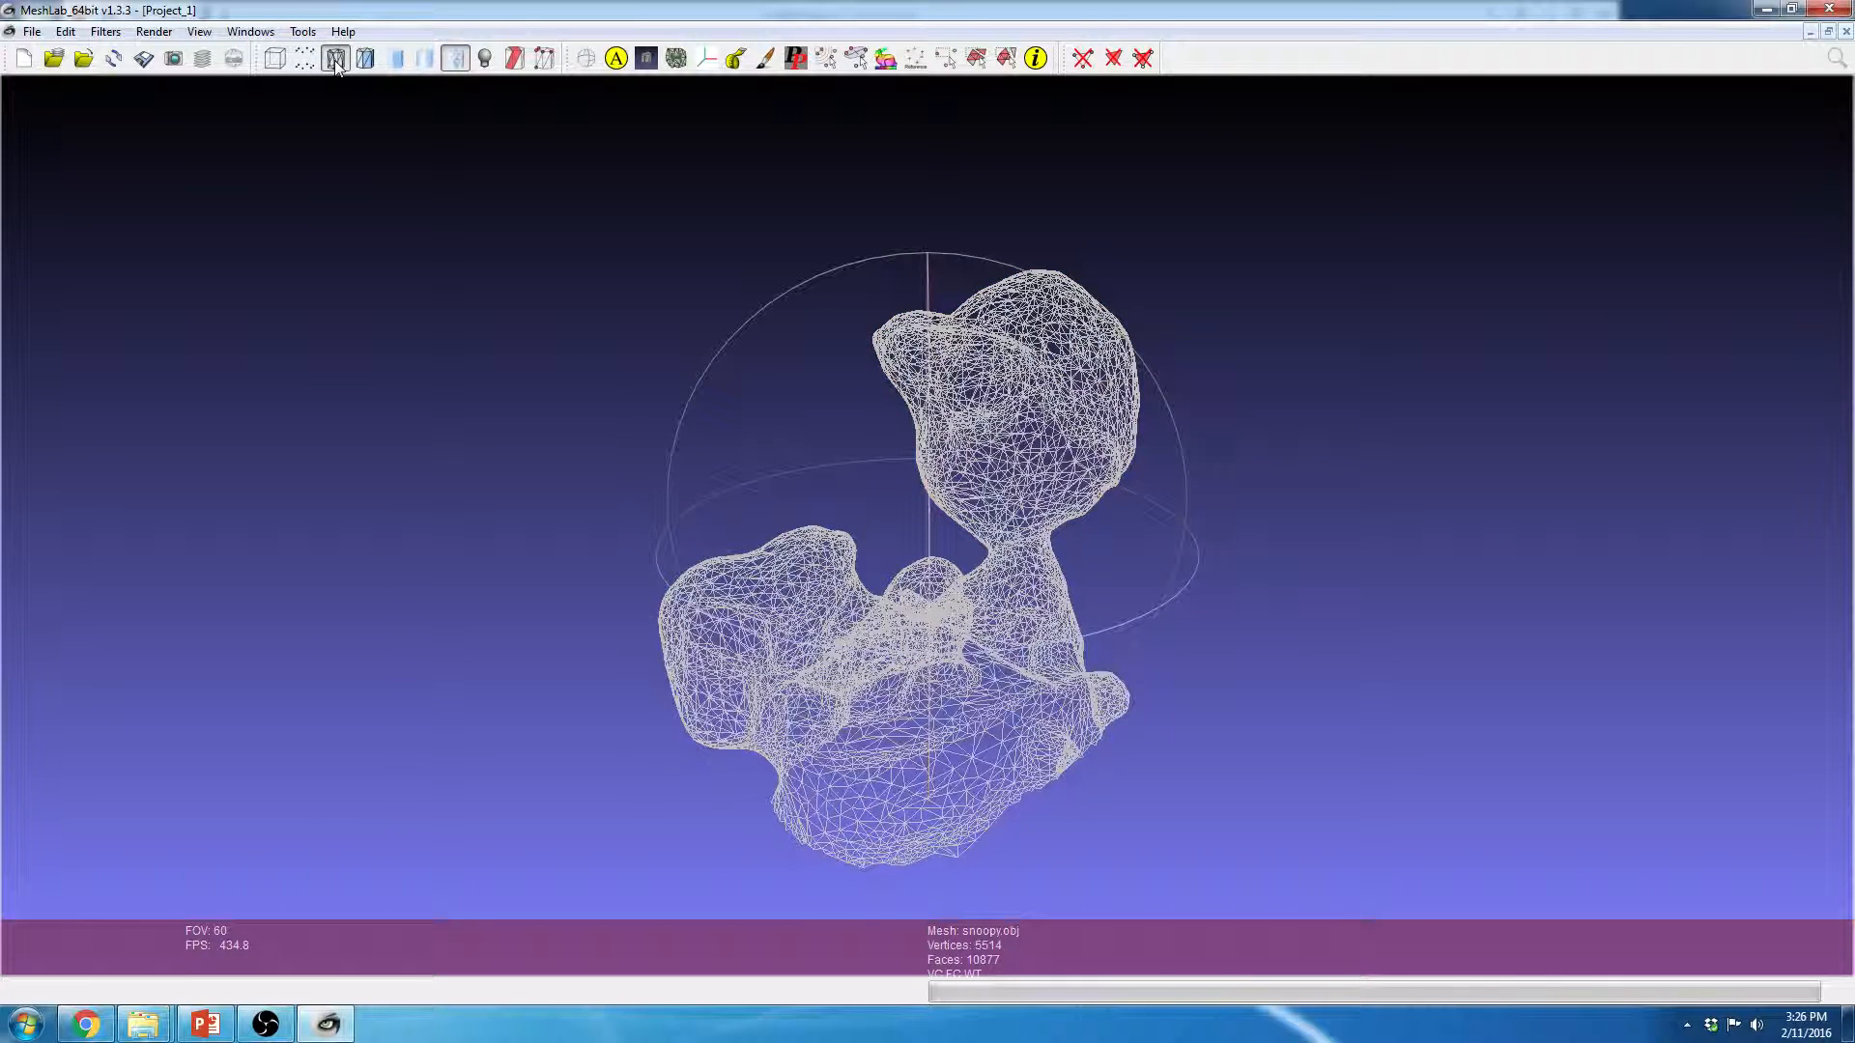
left_click(365, 59)
left_click(395, 59)
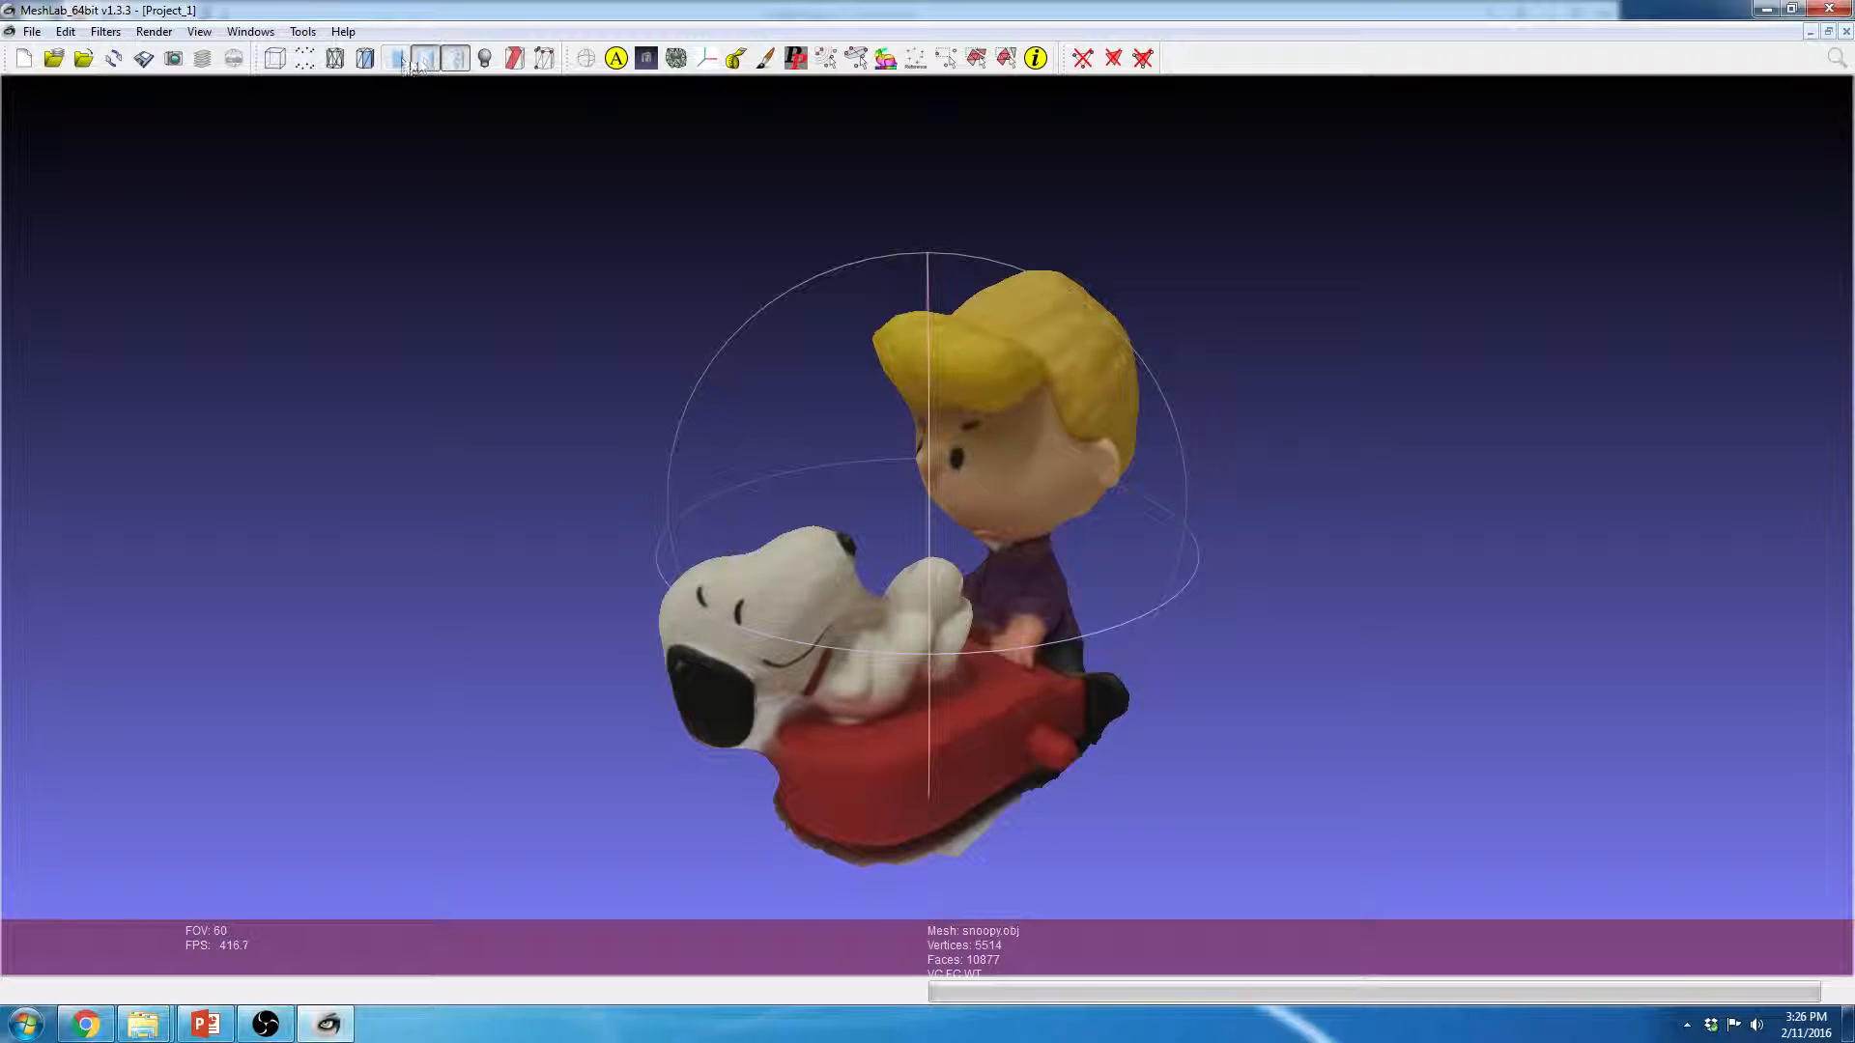
left_click(367, 60)
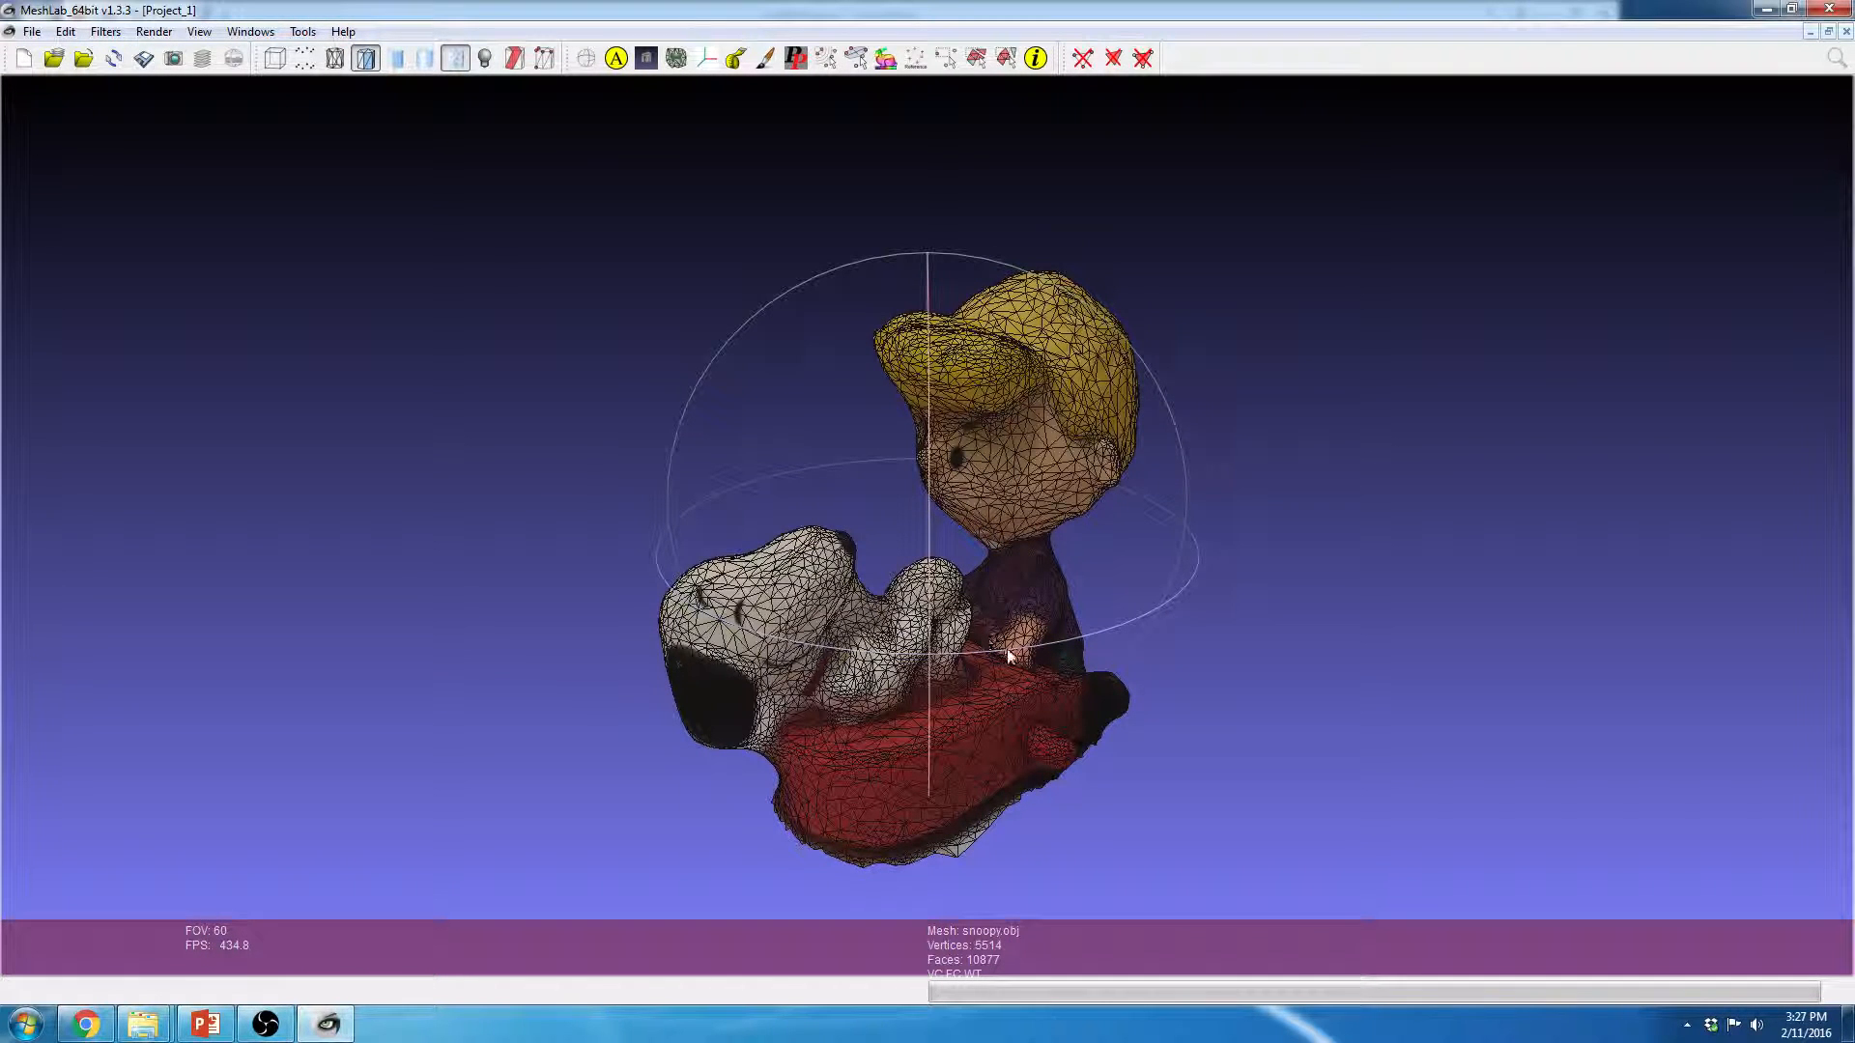
- Orbit the model to examine its wireframe mesh density from different angles
left_click_drag(1010, 657, 896, 615)
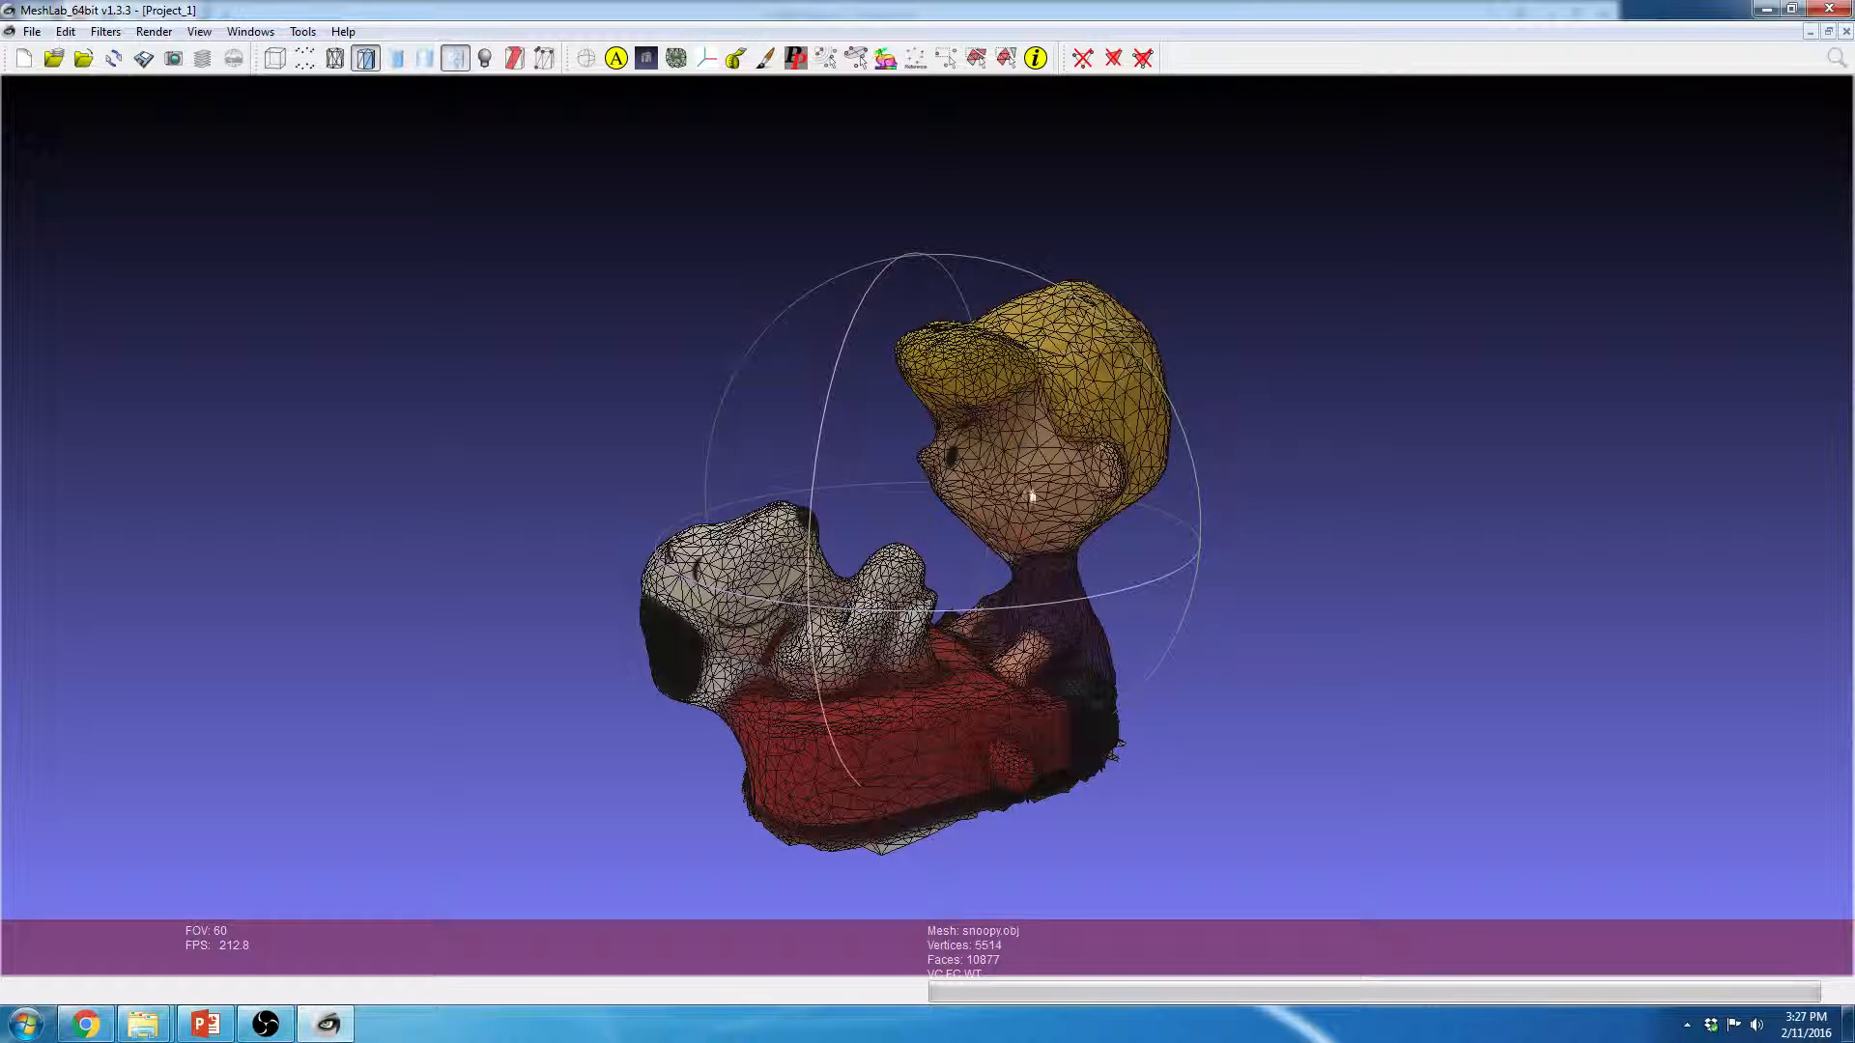
mouse_move(635, 559)
left_mouse_down()
mouse_move(1449, 551)
mouse_move(1159, 580)
mouse_move(578, 535)
mouse_move(618, 536)
left_mouse_up()
left_click_drag(941, 362, 995, 406)
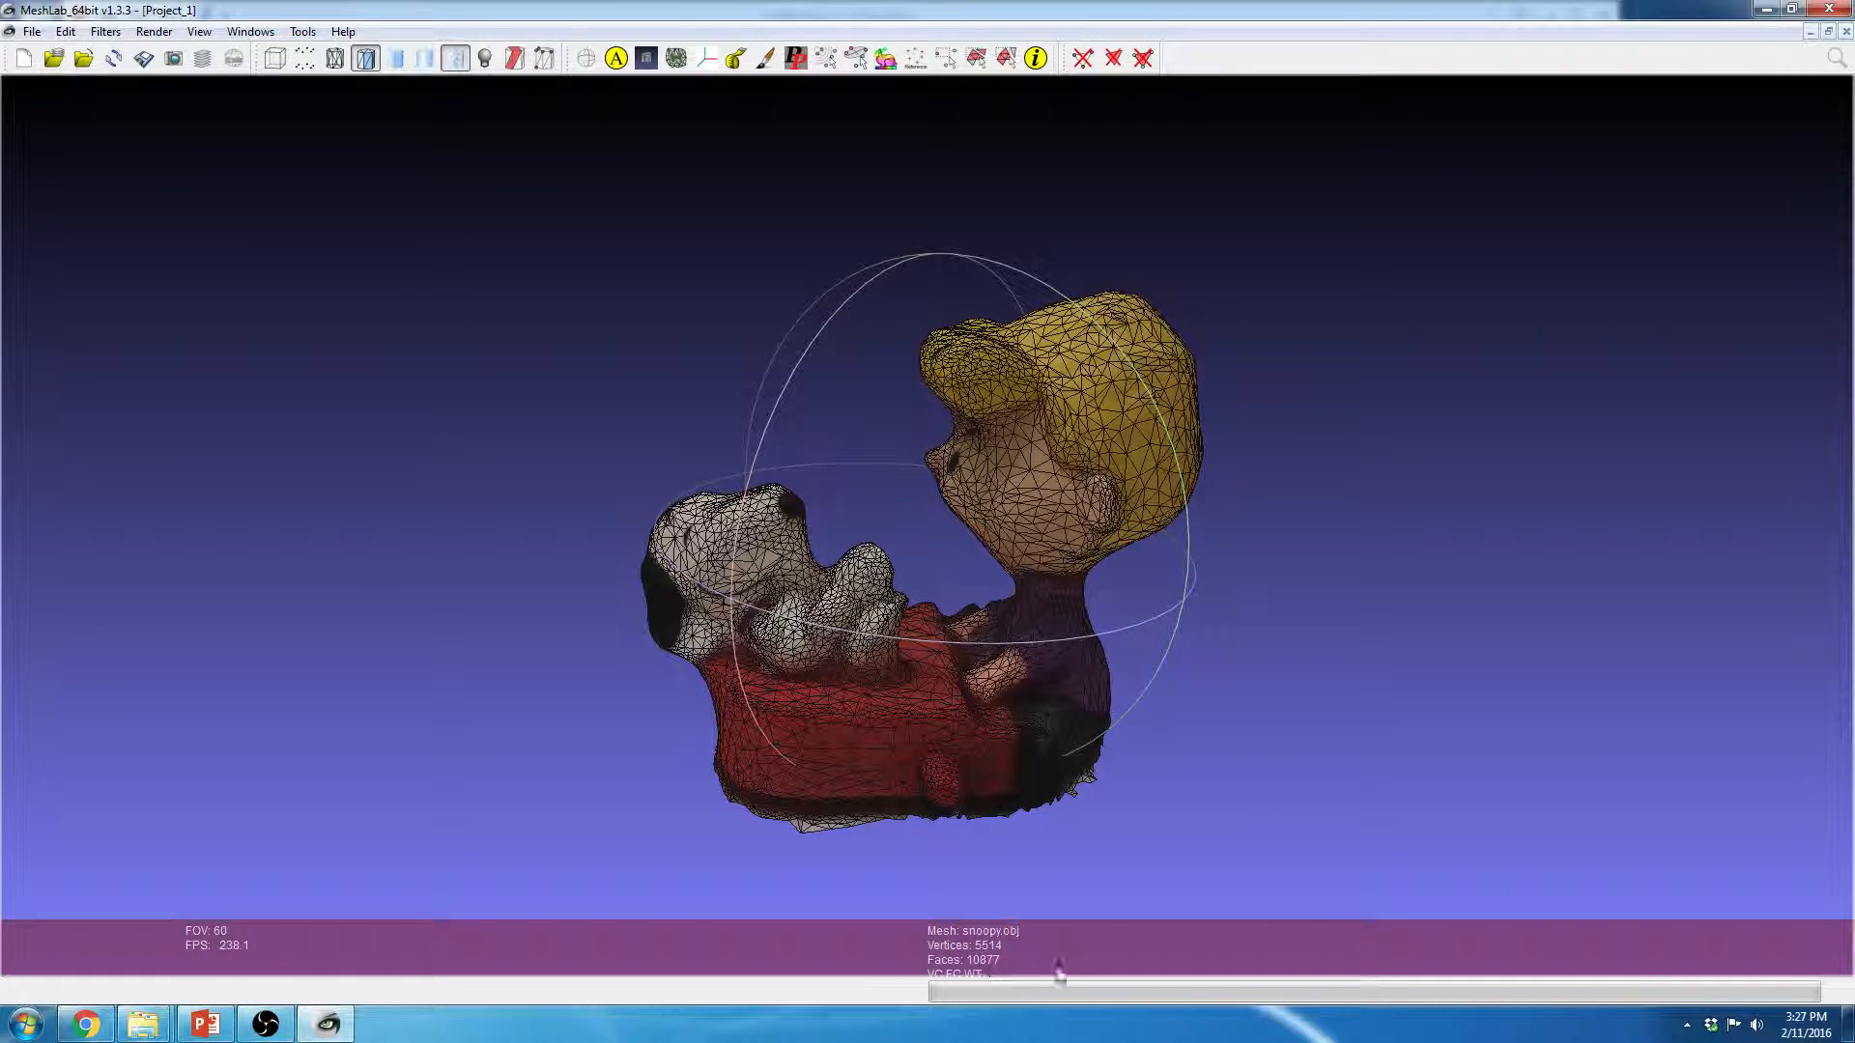
left_click_drag(776, 572, 988, 613)
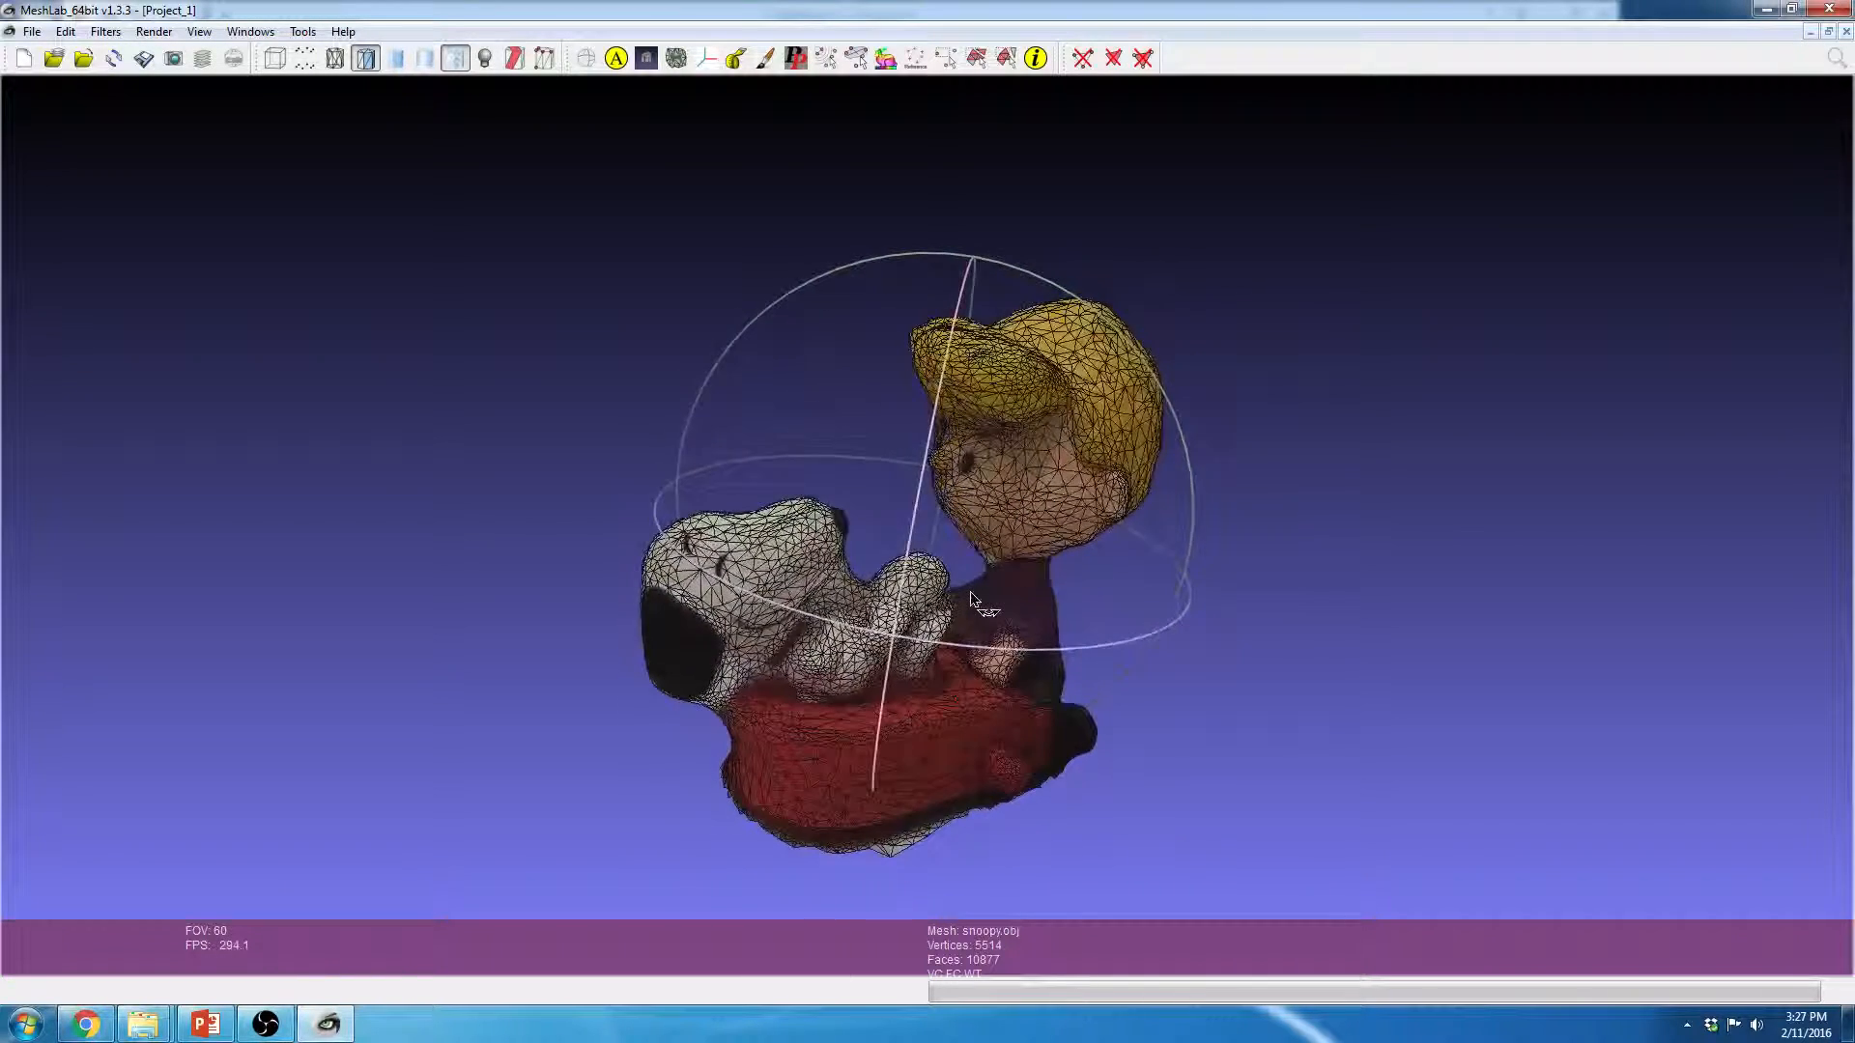
left_click_drag(1203, 624, 1117, 629)
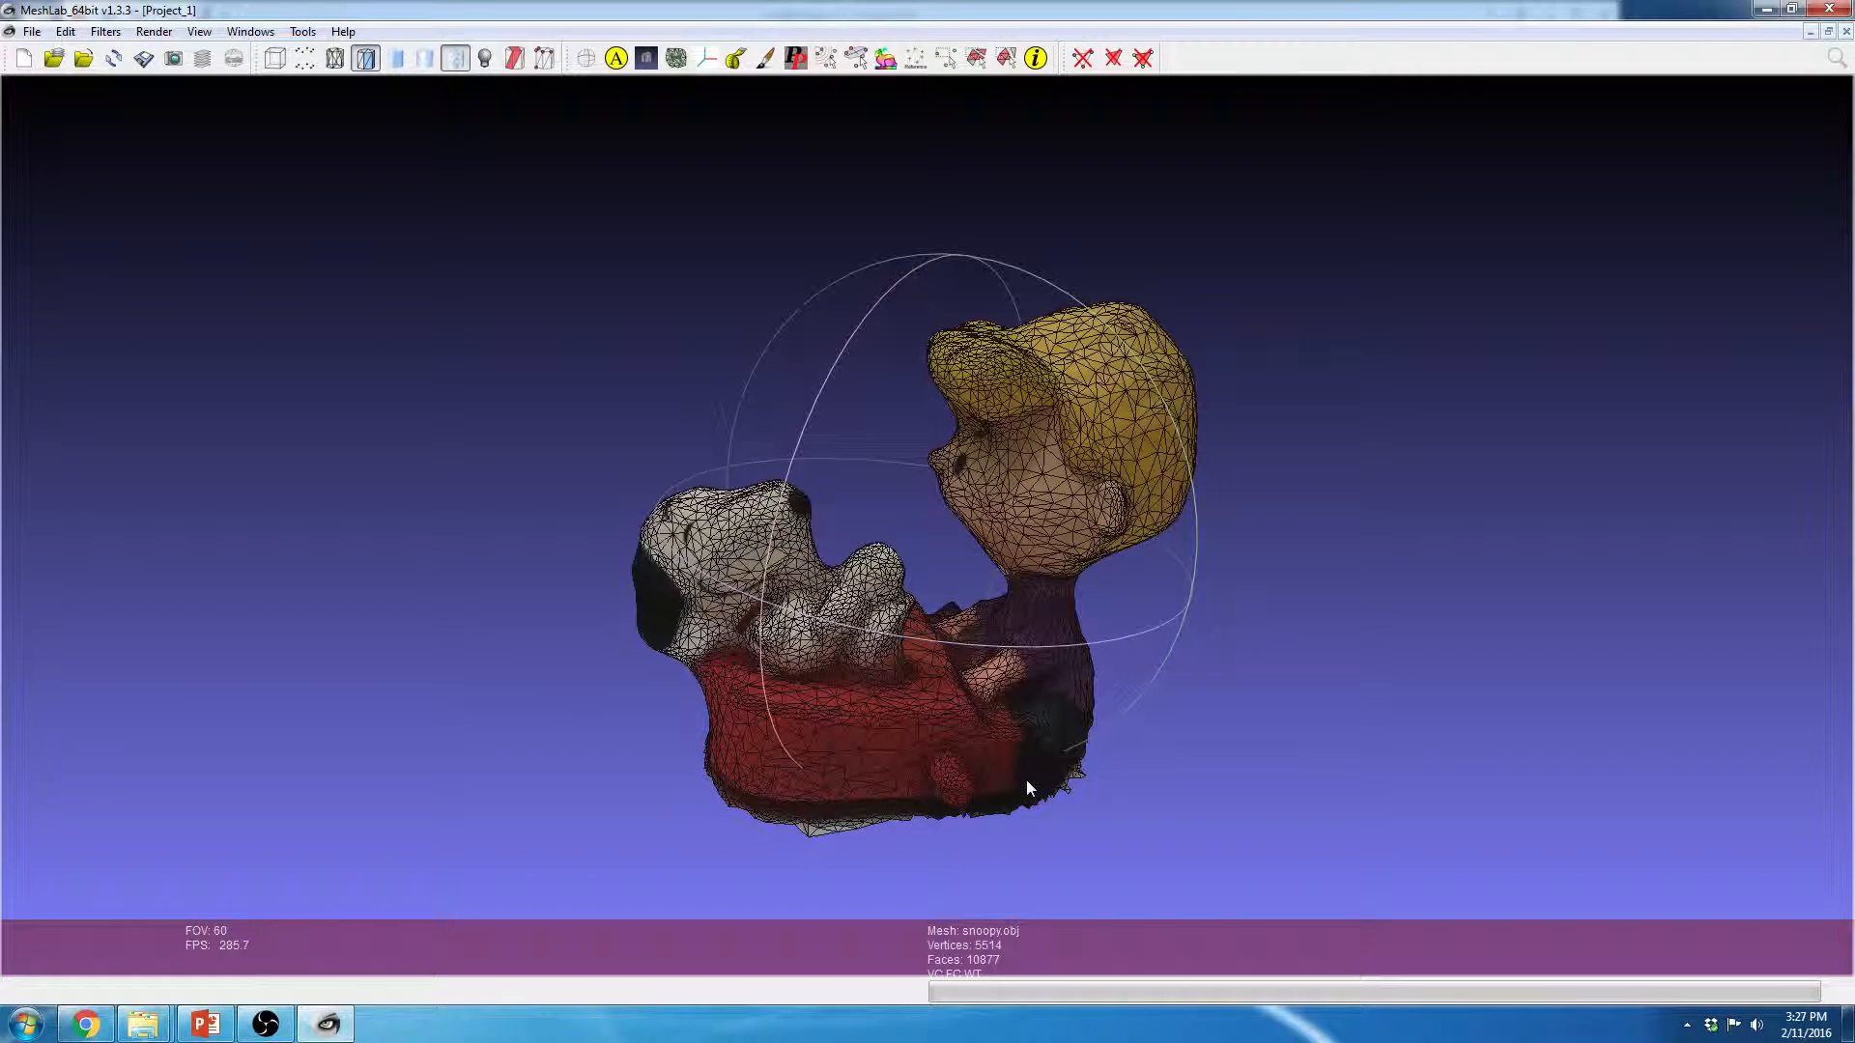
left_click_drag(868, 371, 942, 450)
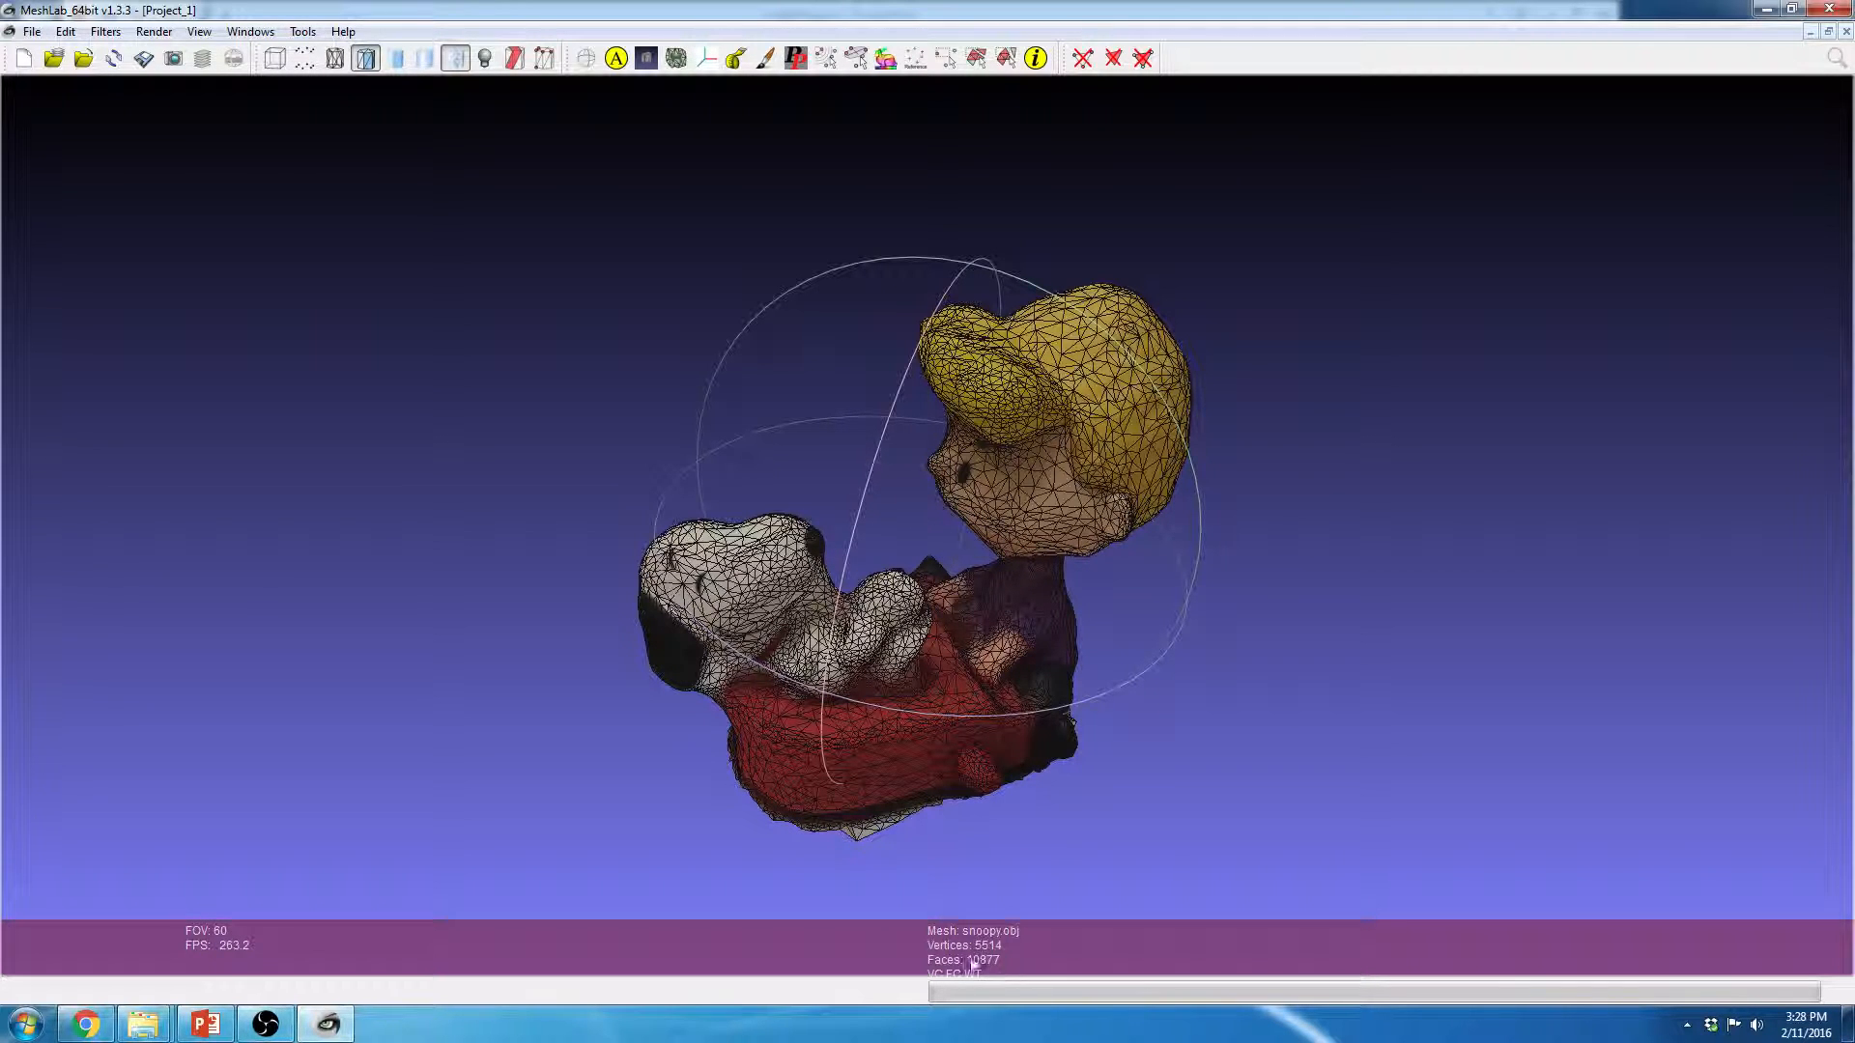
left_click_drag(990, 365, 1060, 500)
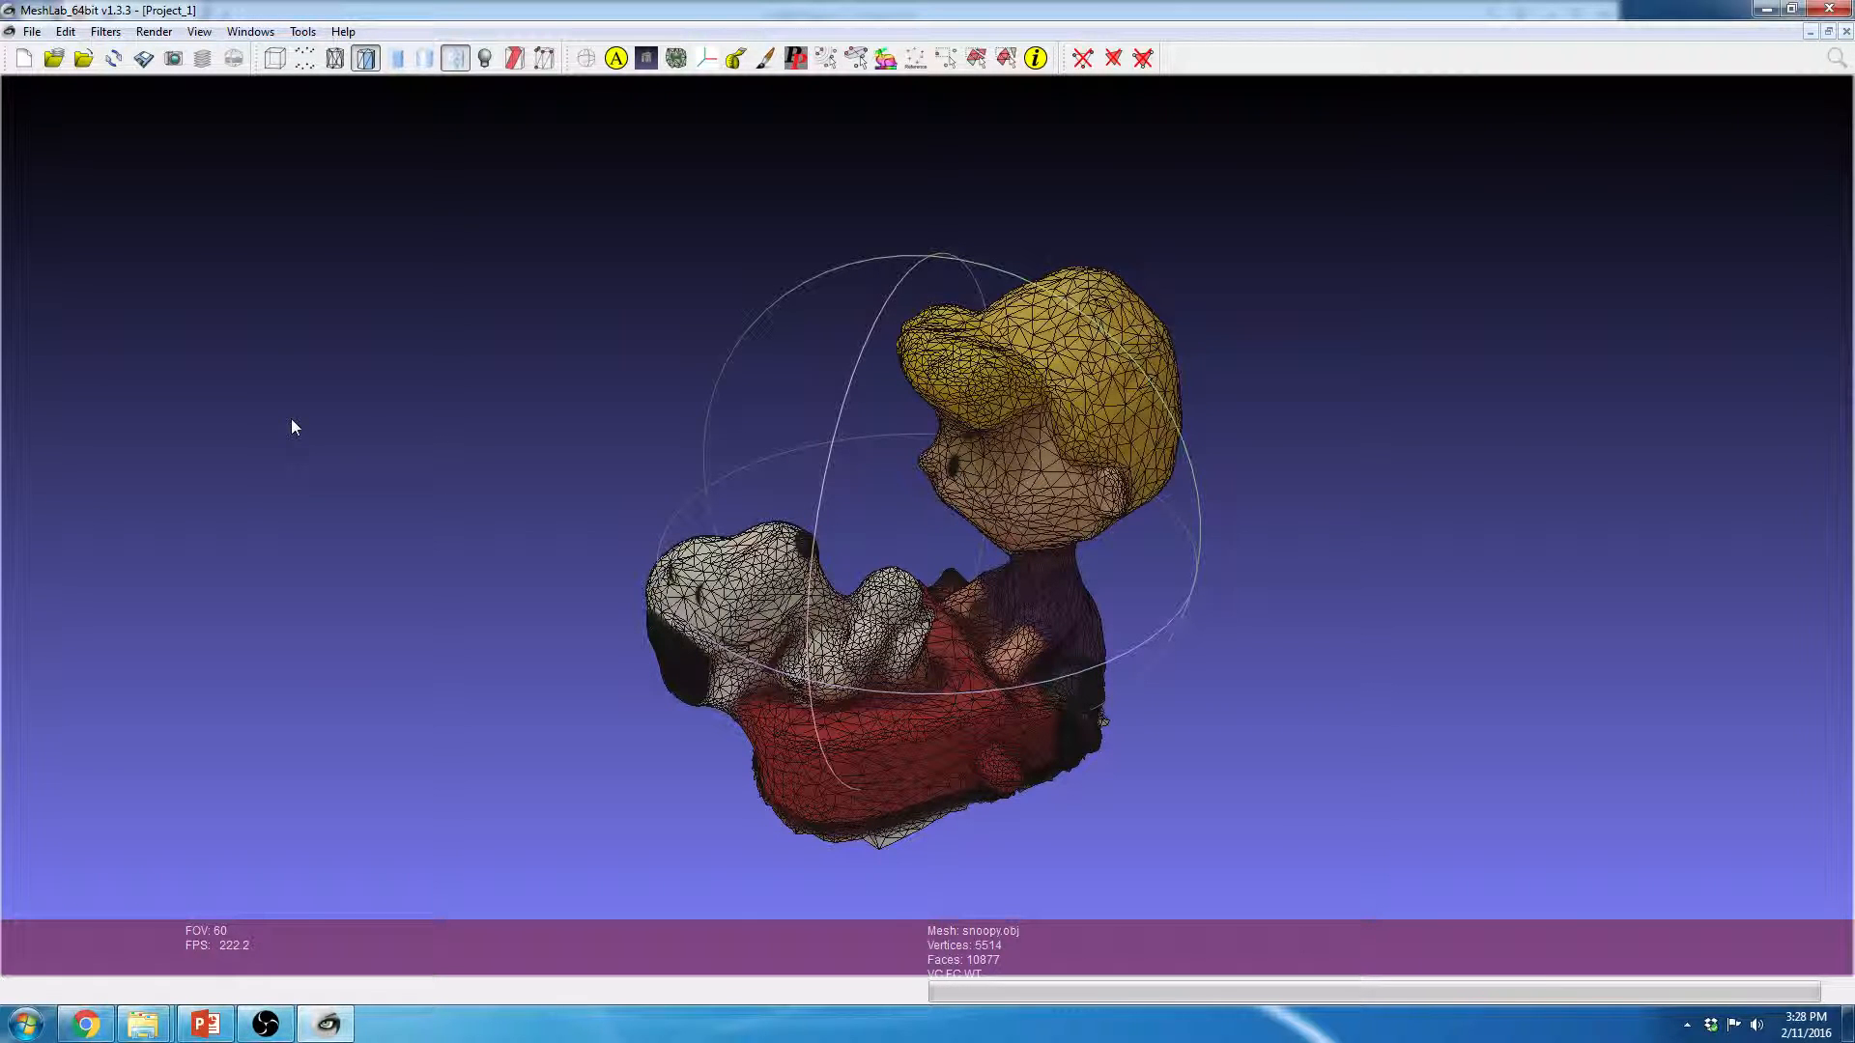
- Apply Quadric Edge Collapse Decimation (with texture) with the target number of faces set to 2500
left_click(106, 32)
mouse_move(191, 177)
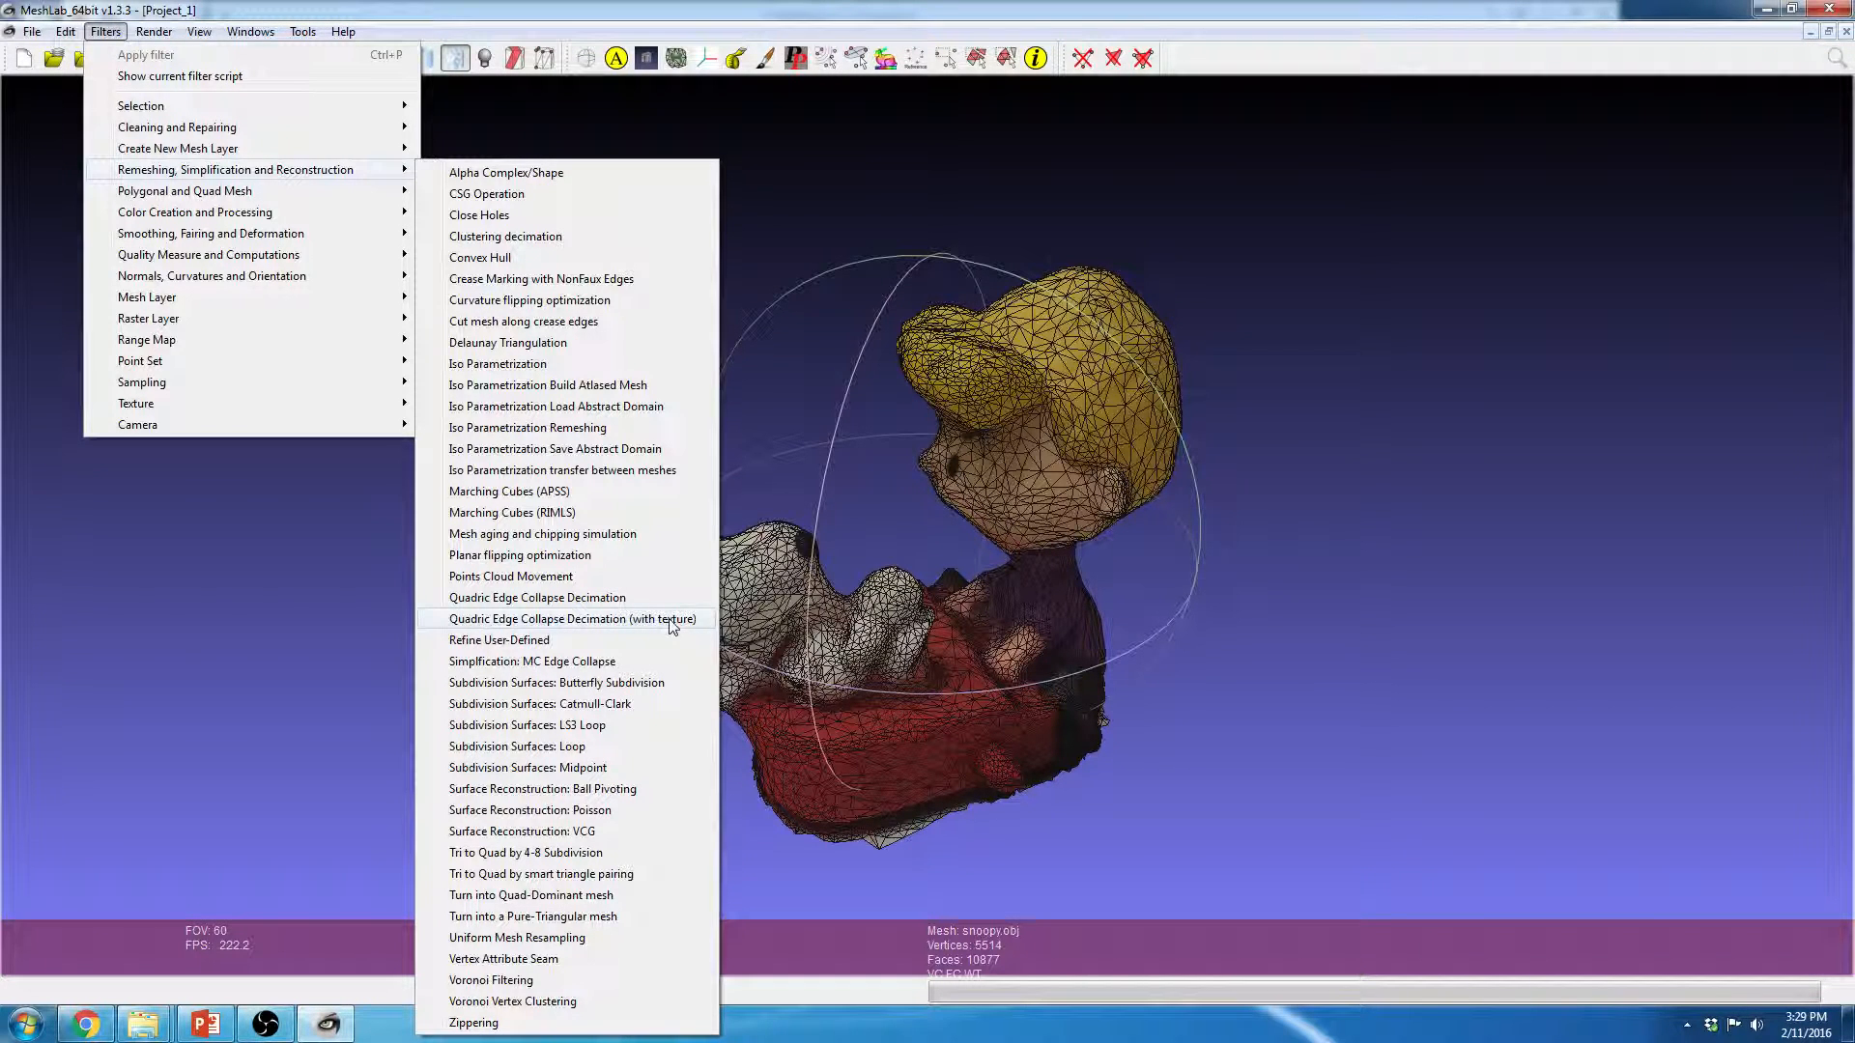
left_click(673, 620)
left_click_drag(907, 311, 1421, 321)
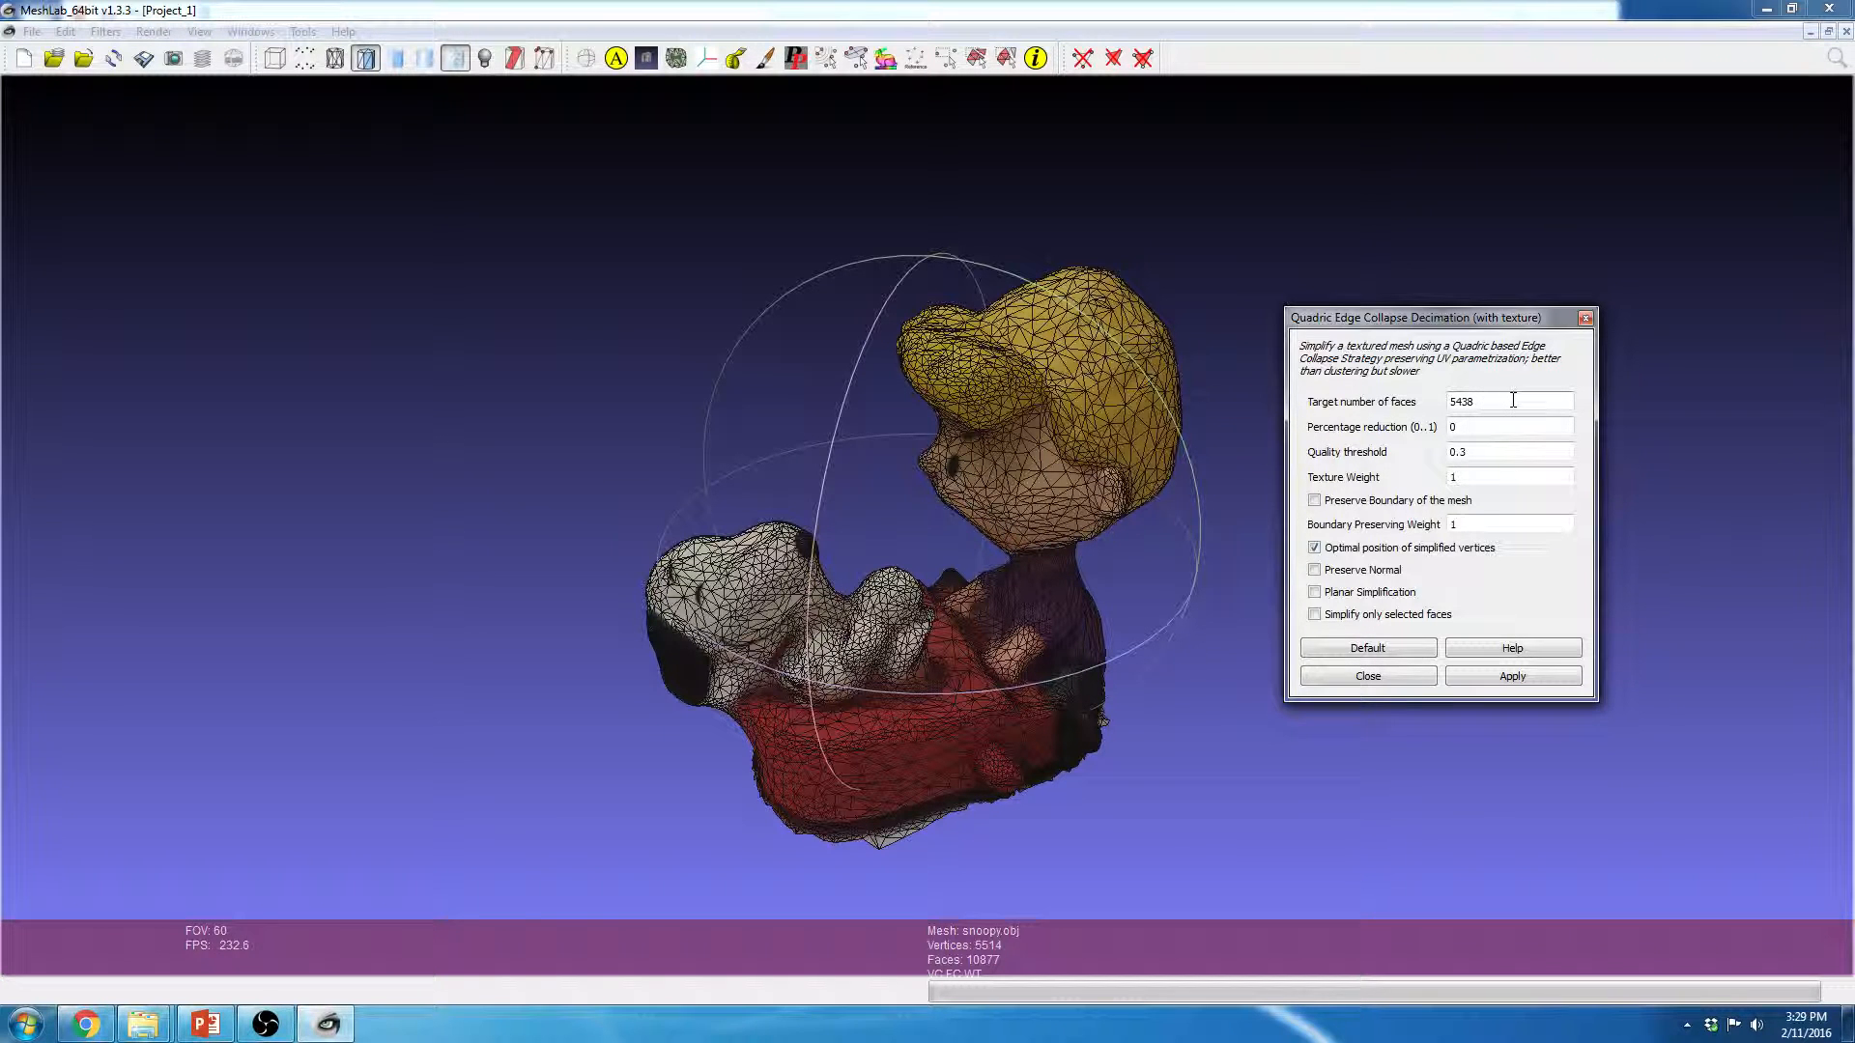
left_click_drag(1514, 399, 1438, 398)
left_click_drag(1490, 404, 1414, 403)
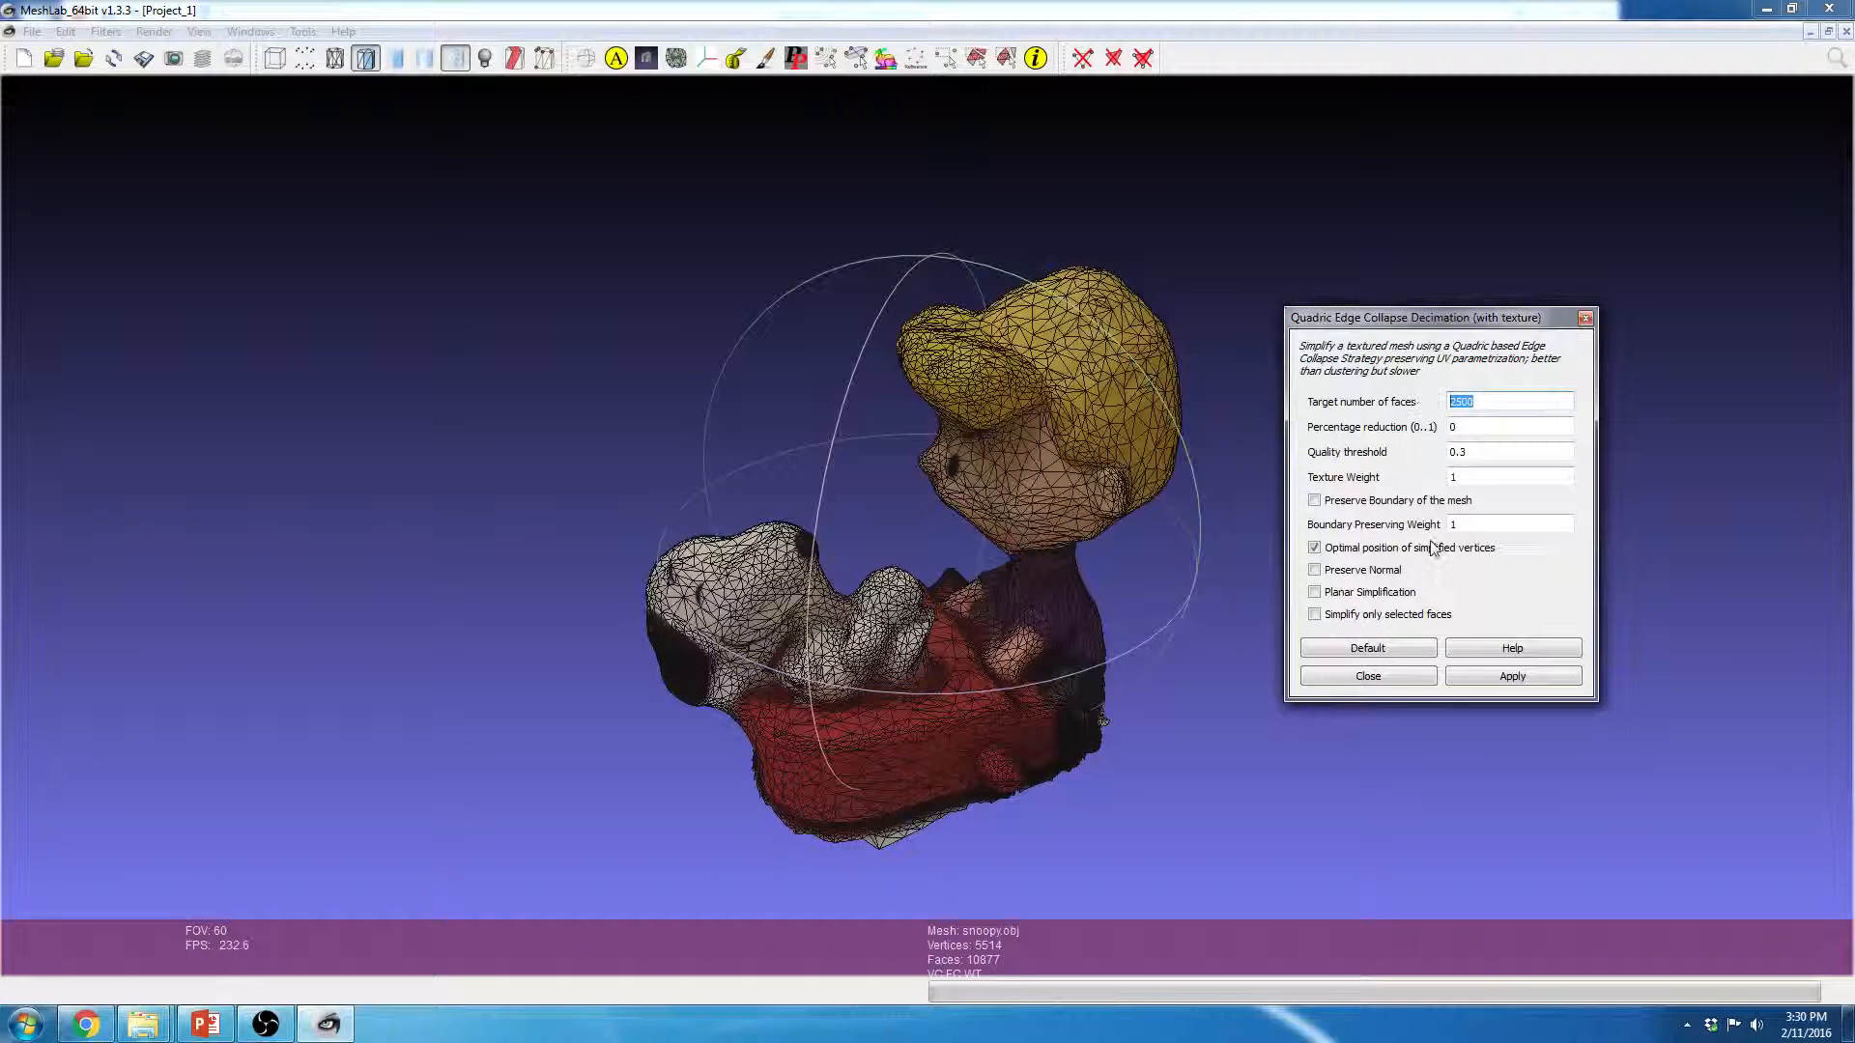
left_click(1509, 678)
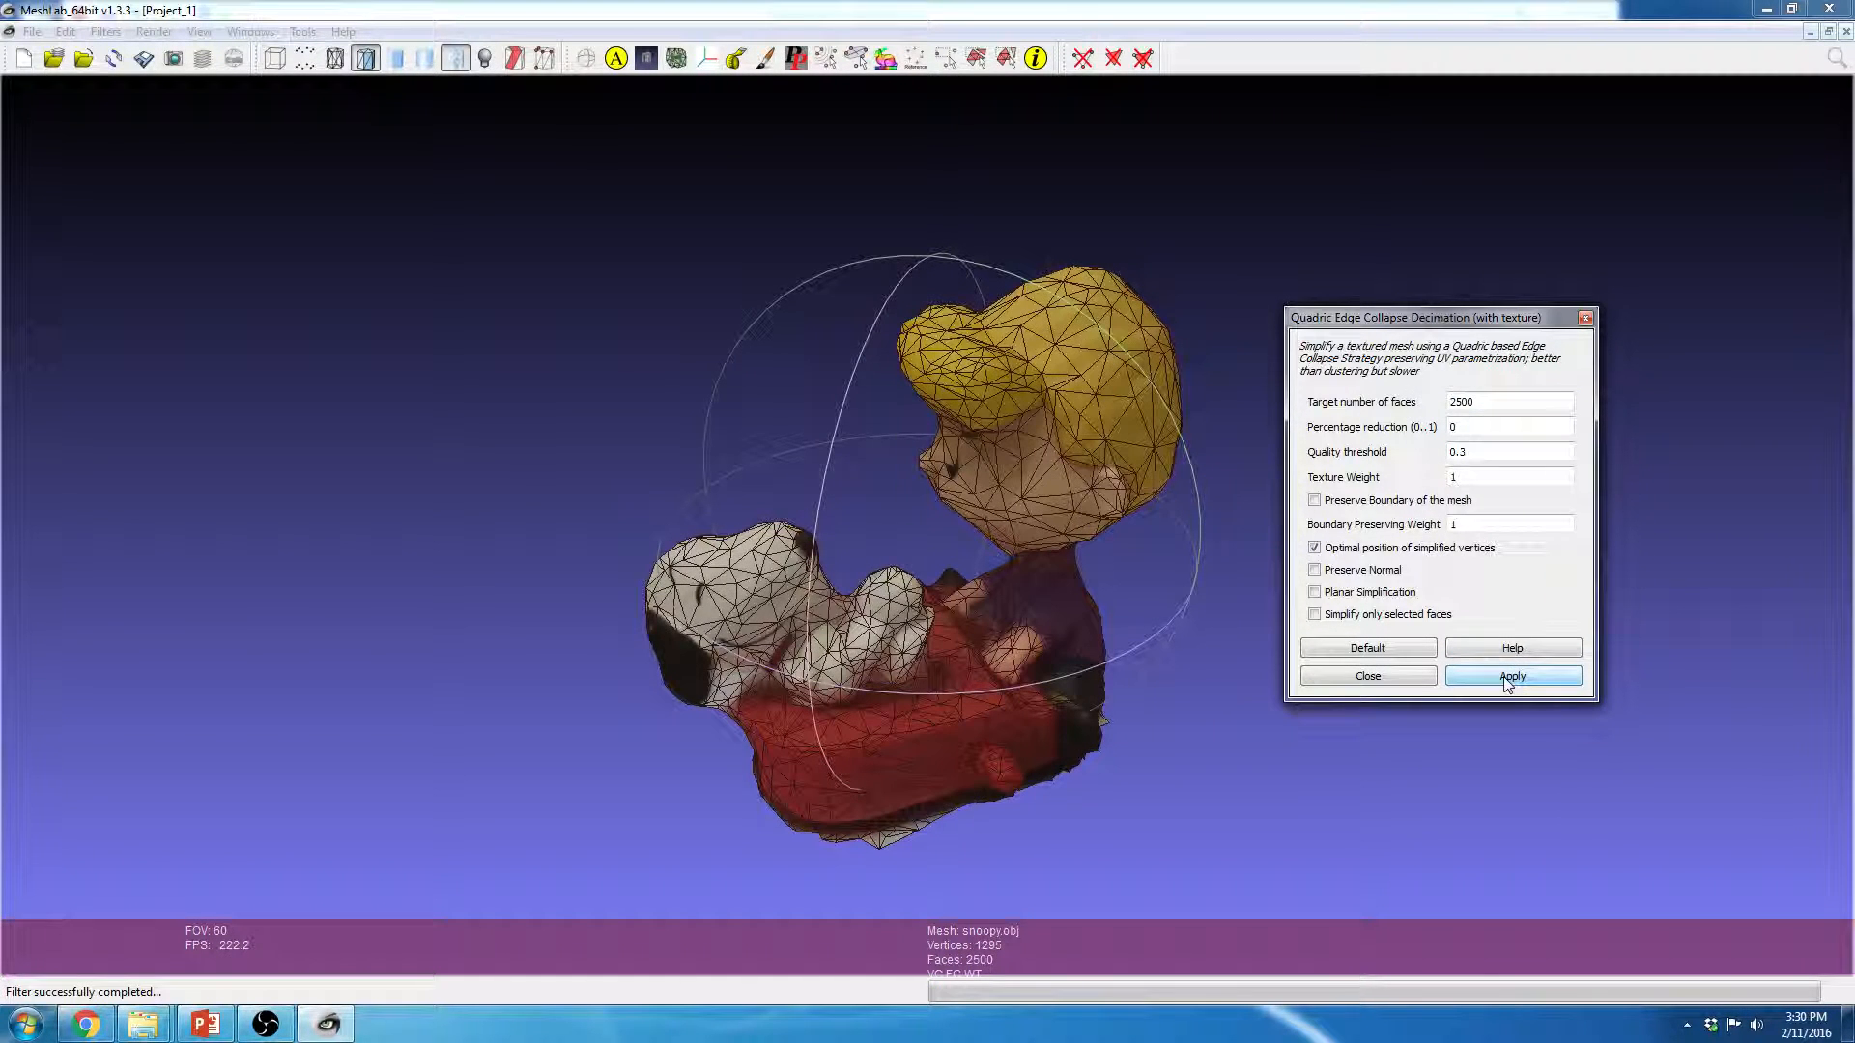
- Switch the display to smooth shading to inspect the simplified textured model
left_click_drag(847, 581, 918, 626)
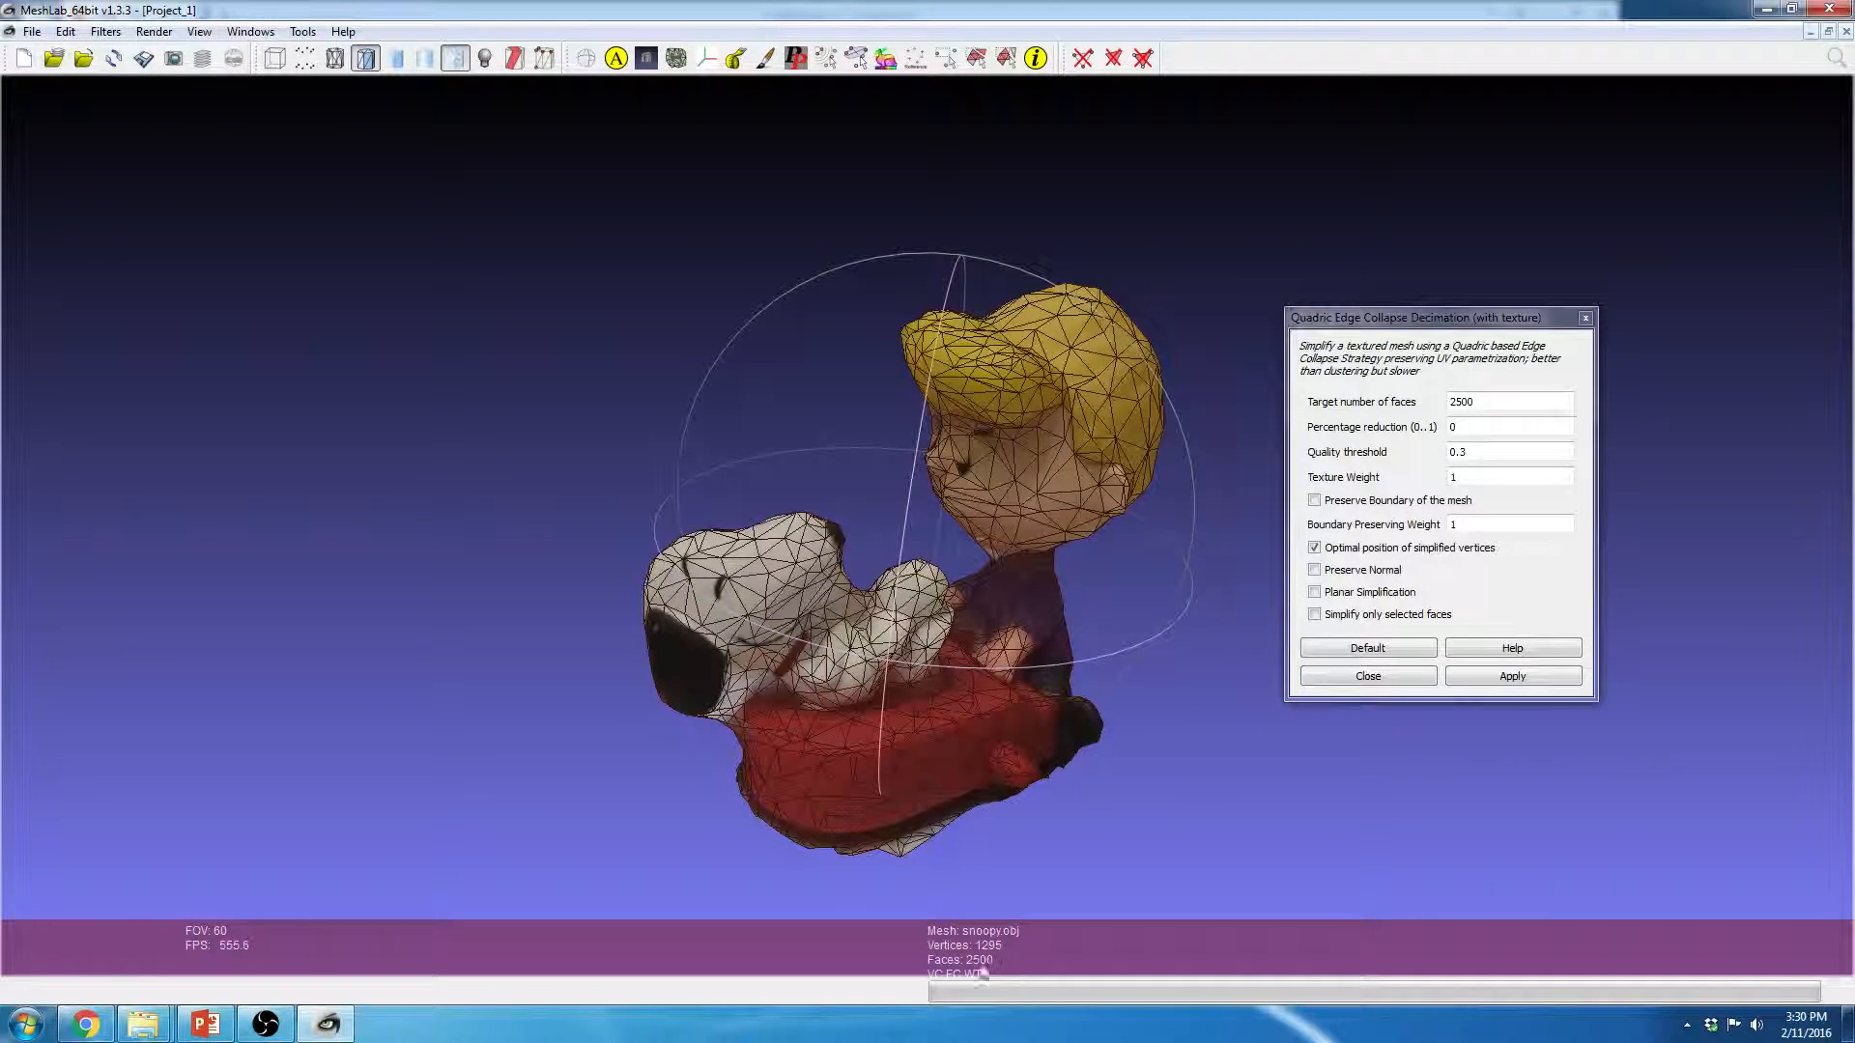
left_click_drag(748, 619, 909, 560)
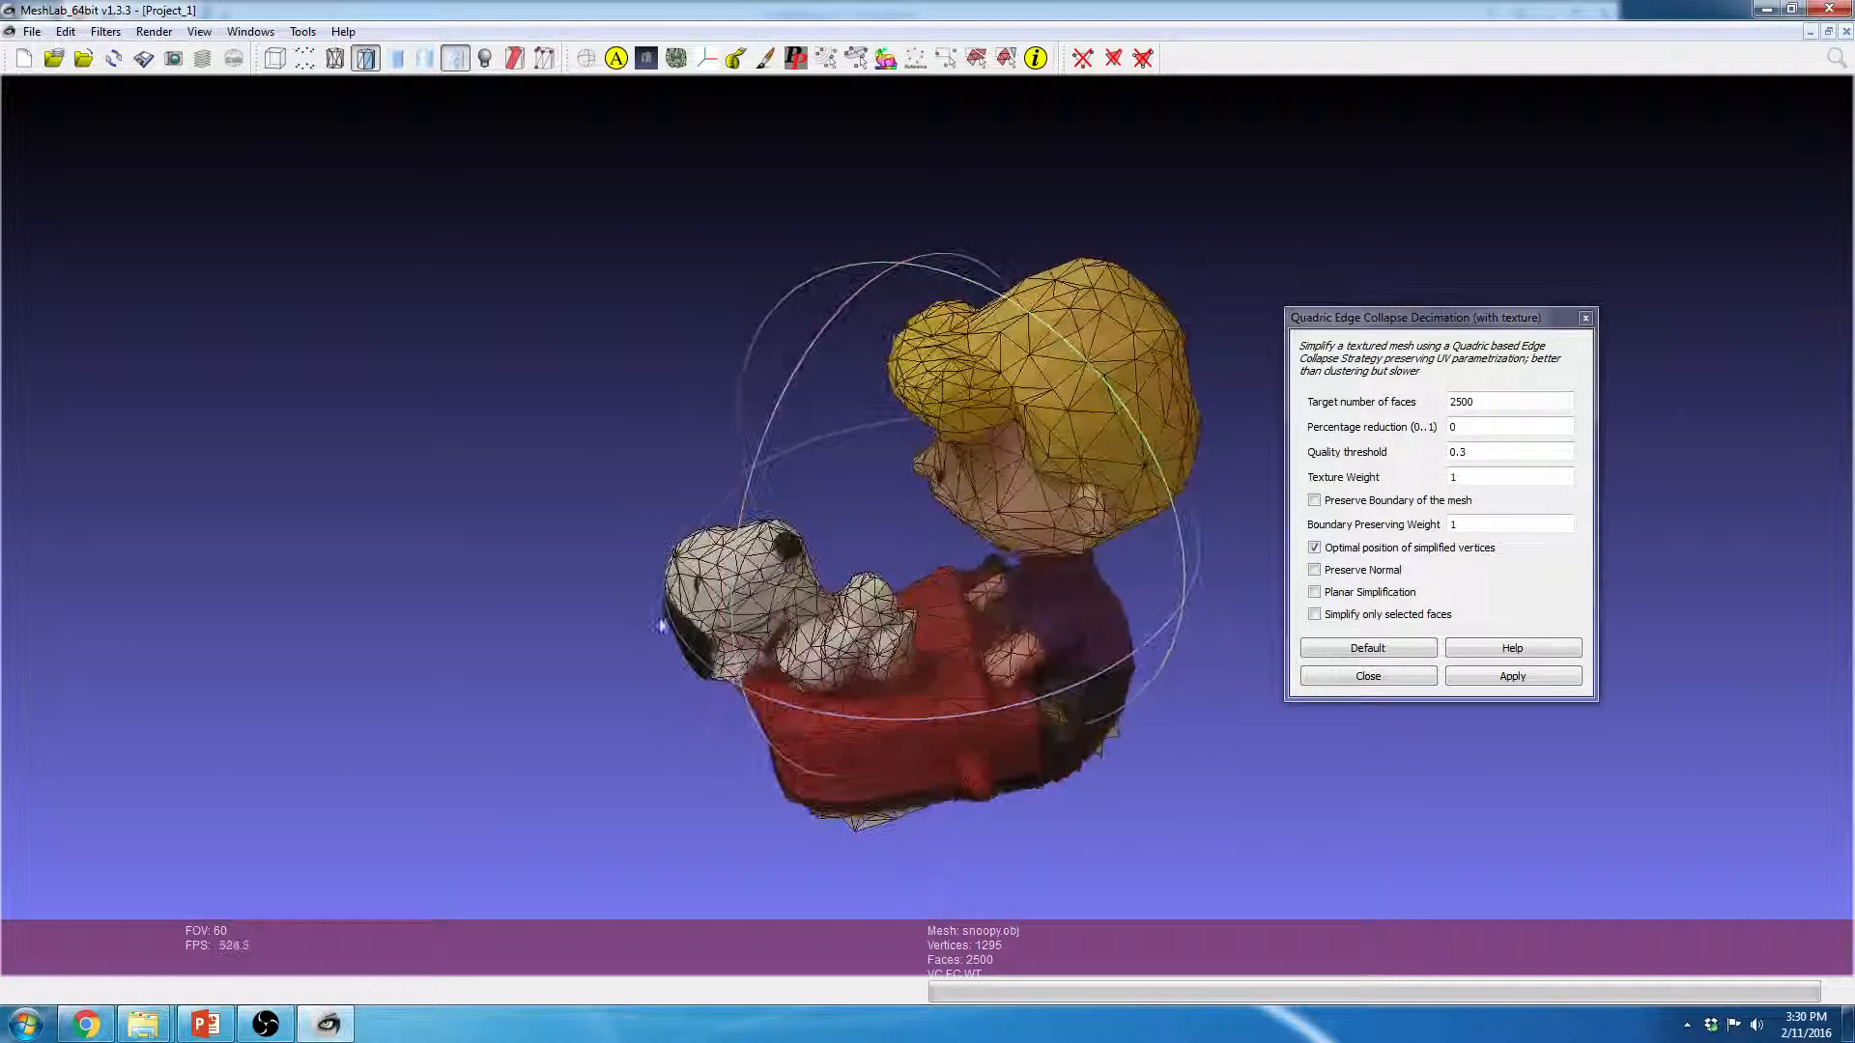
left_click(399, 60)
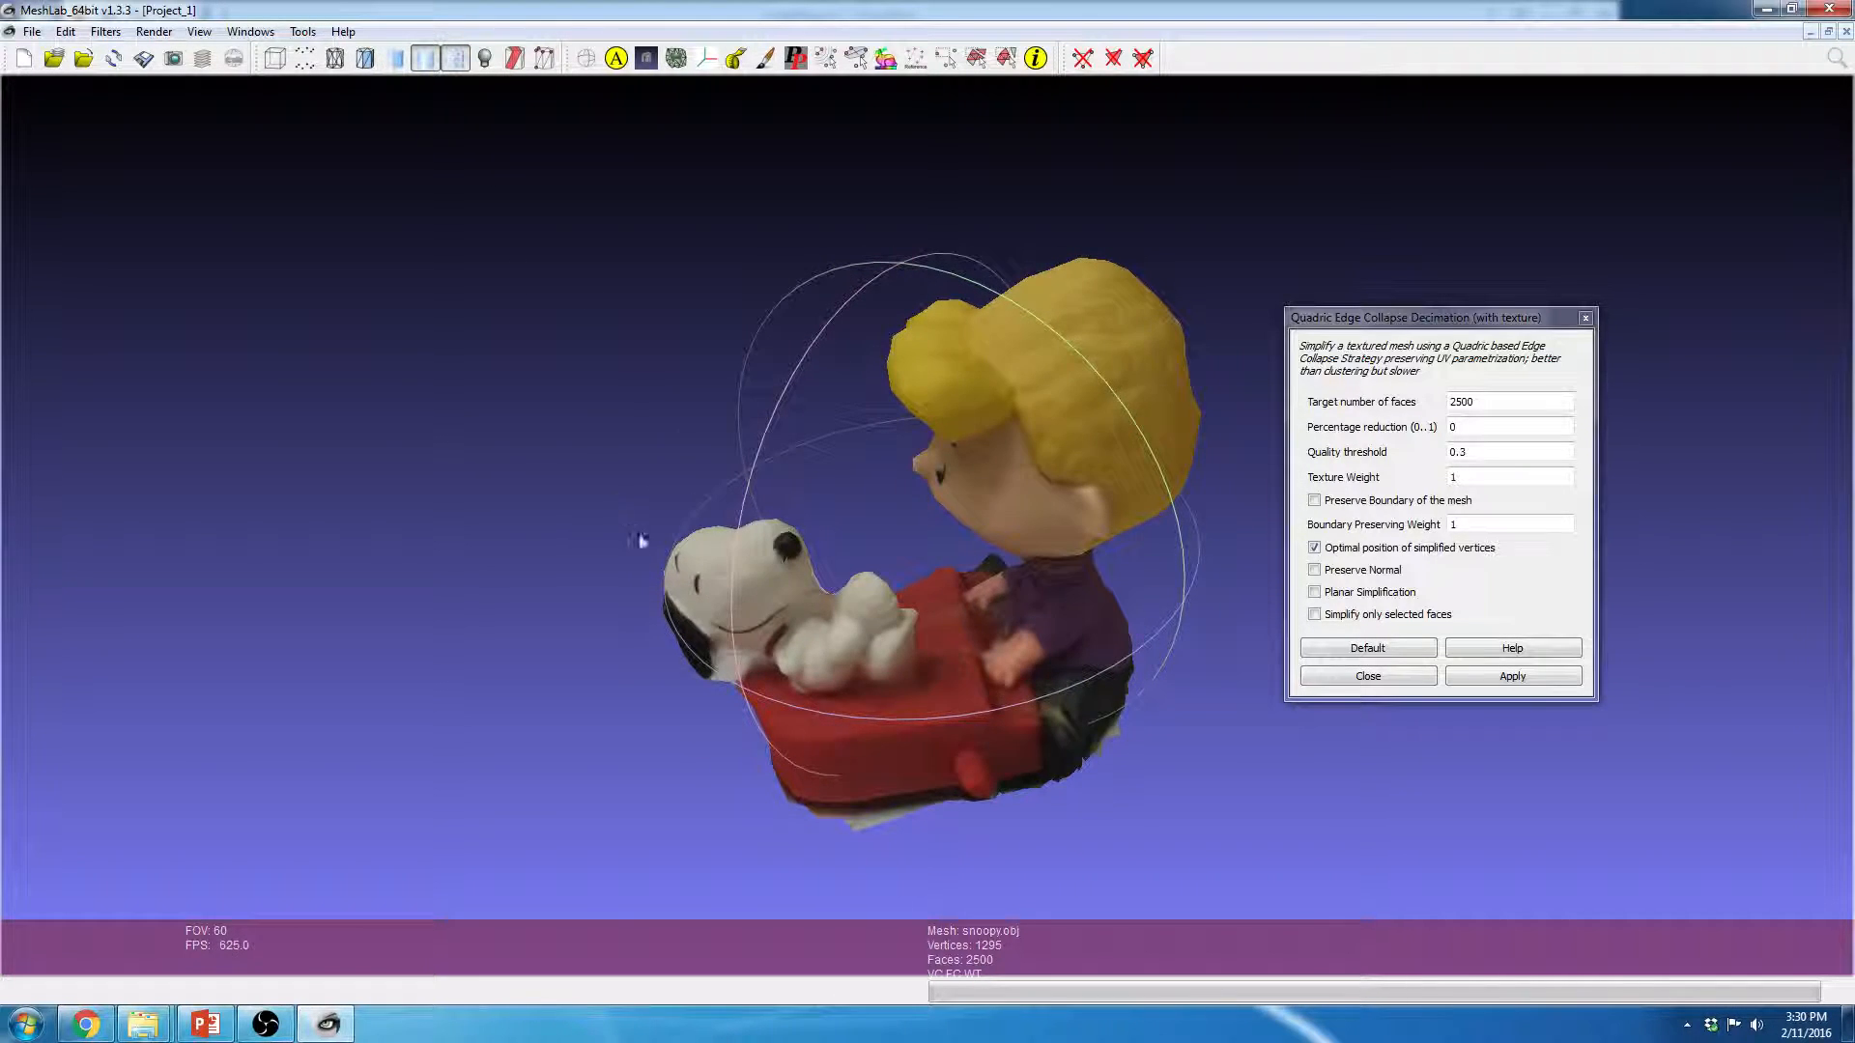
left_click_drag(642, 538, 657, 619)
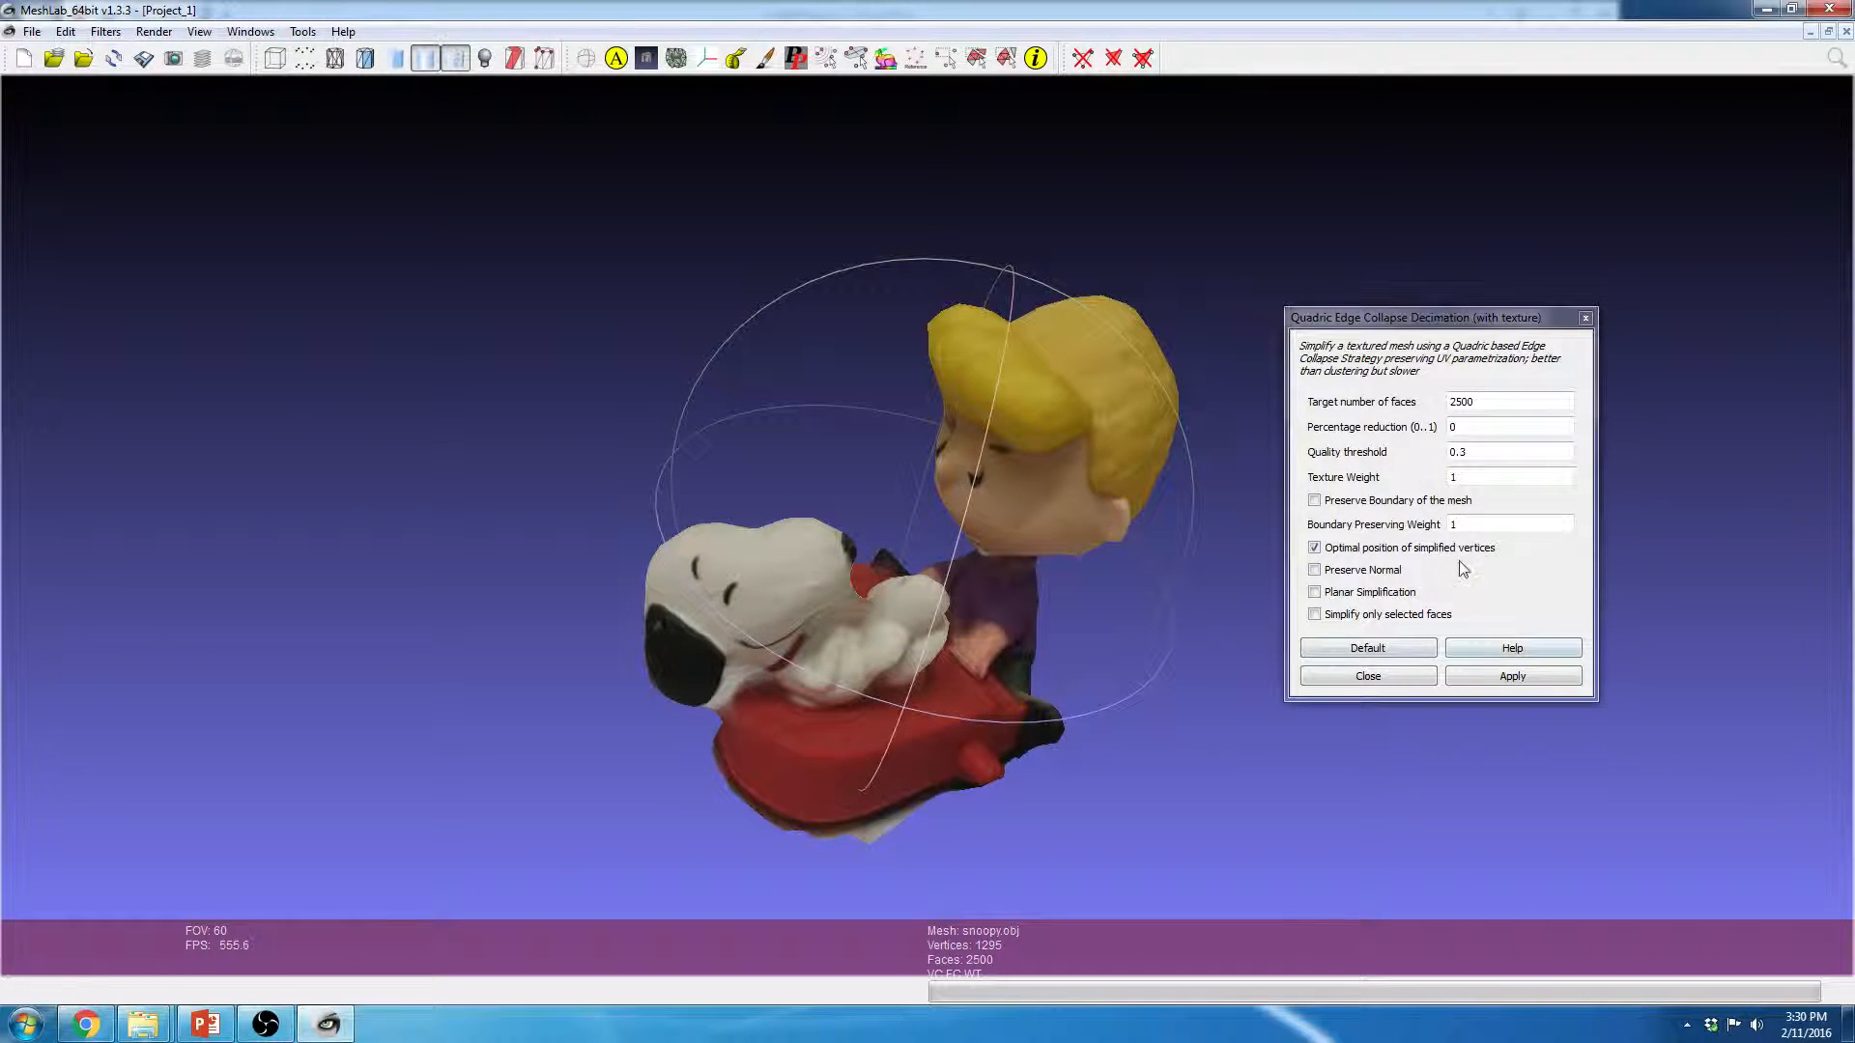
- Close the decimation dialog without changing its settings
double_click(1483, 403)
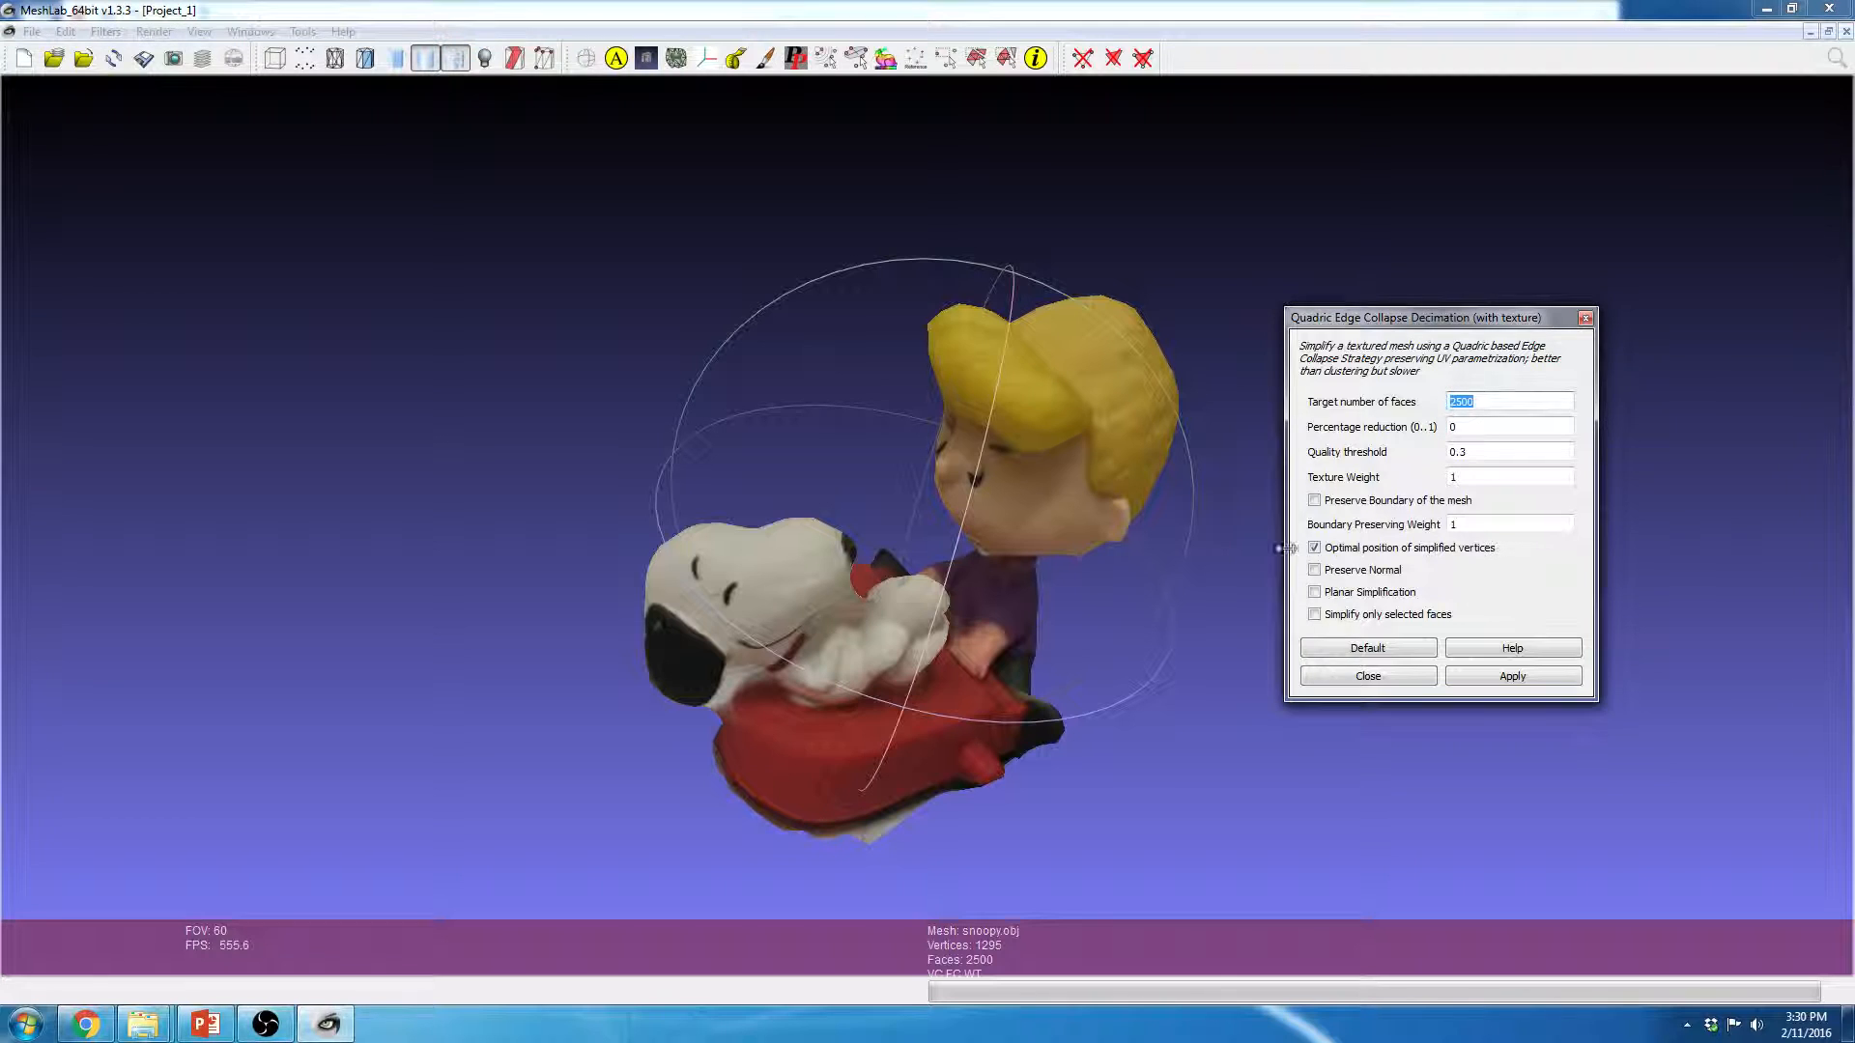
left_click(1485, 401)
left_click_drag(1488, 401, 1429, 459)
left_click_drag(1502, 403, 1438, 404)
left_click(1586, 319)
left_click_drag(1233, 640, 1258, 559)
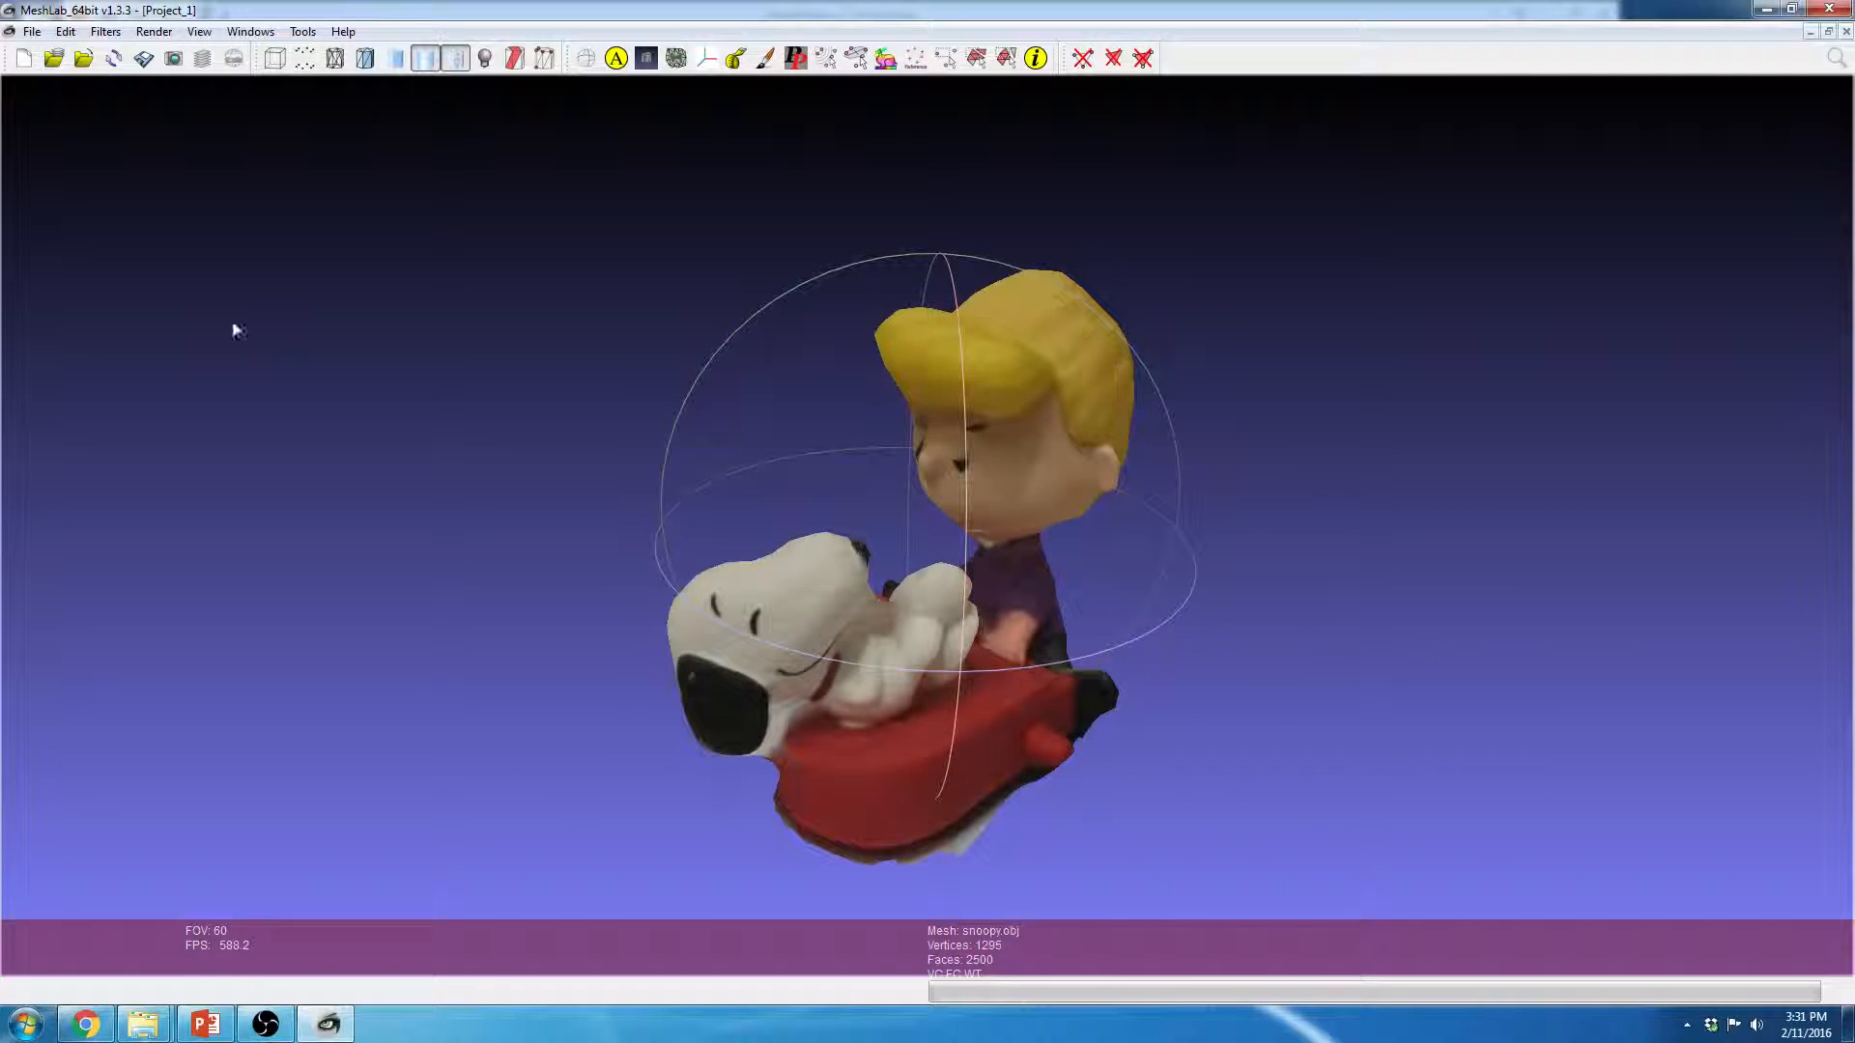
- Export the mesh, creating a new folder named 5_SnoopyOBJ3_simplified in the 3DModels folder
left_click(32, 32)
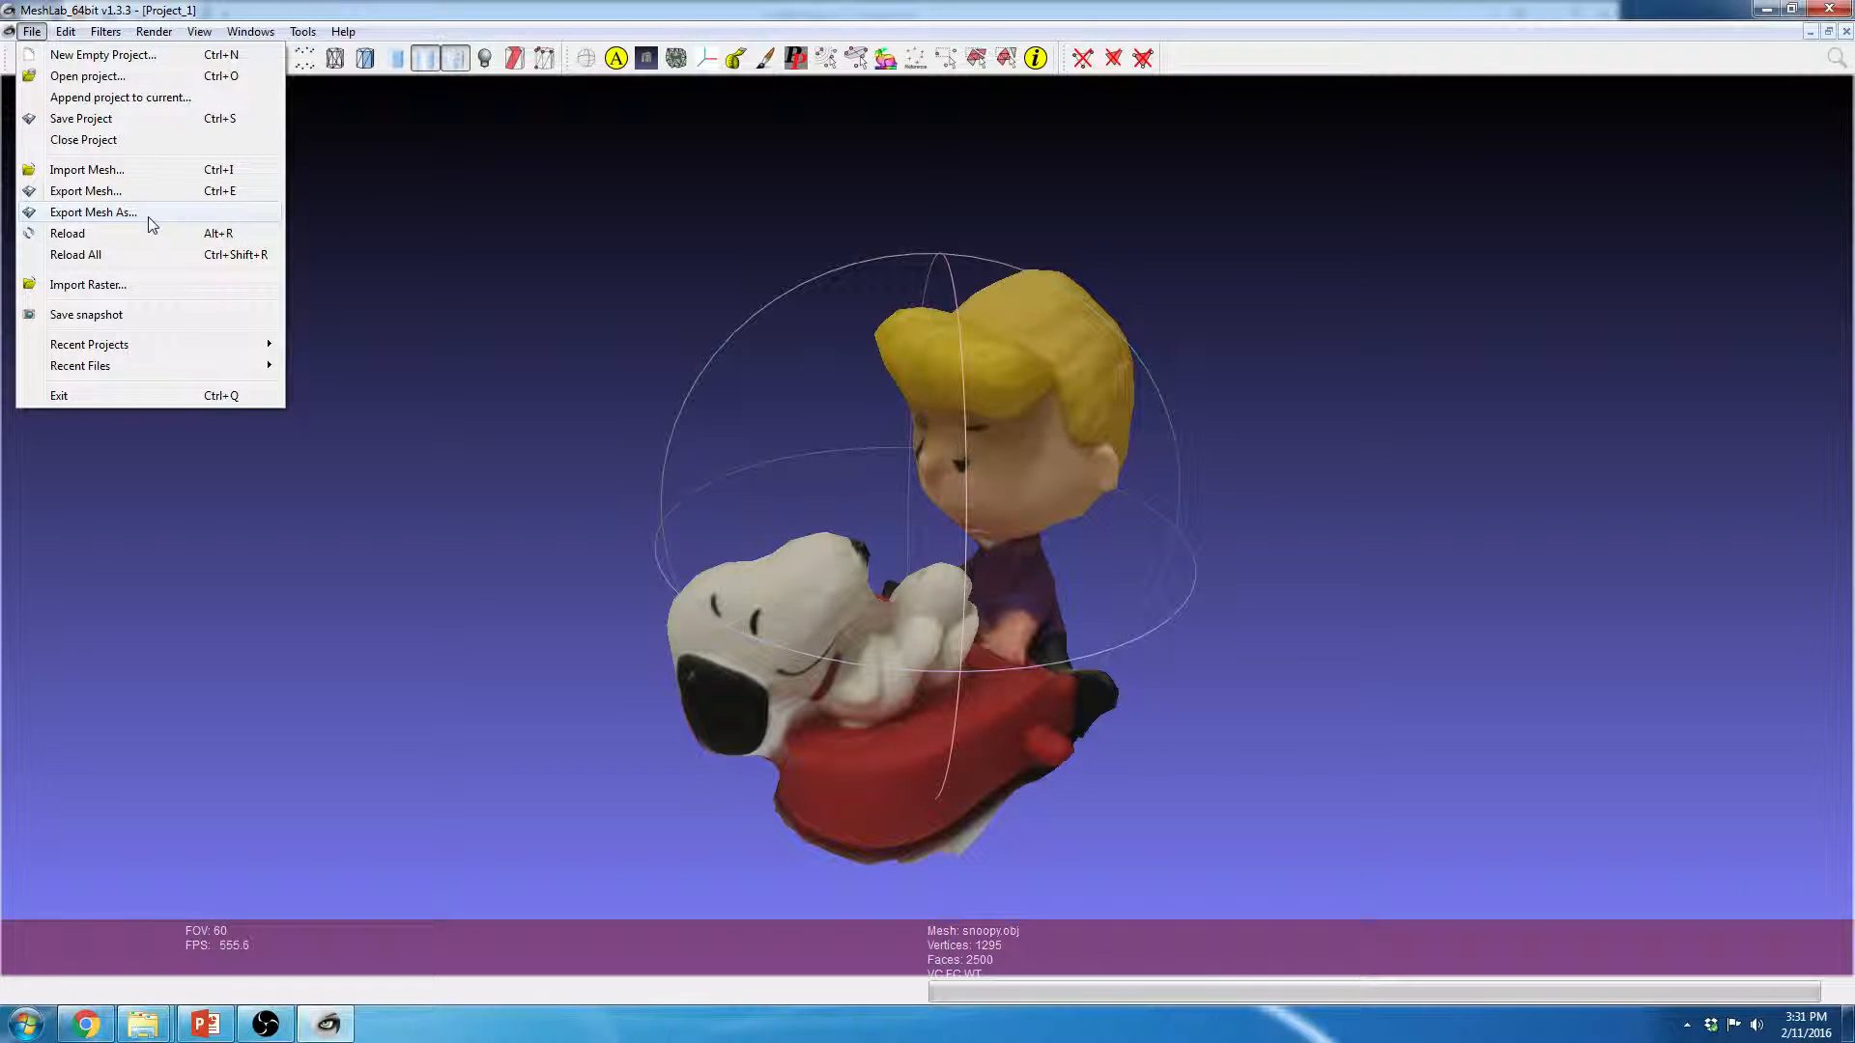
left_click(93, 211)
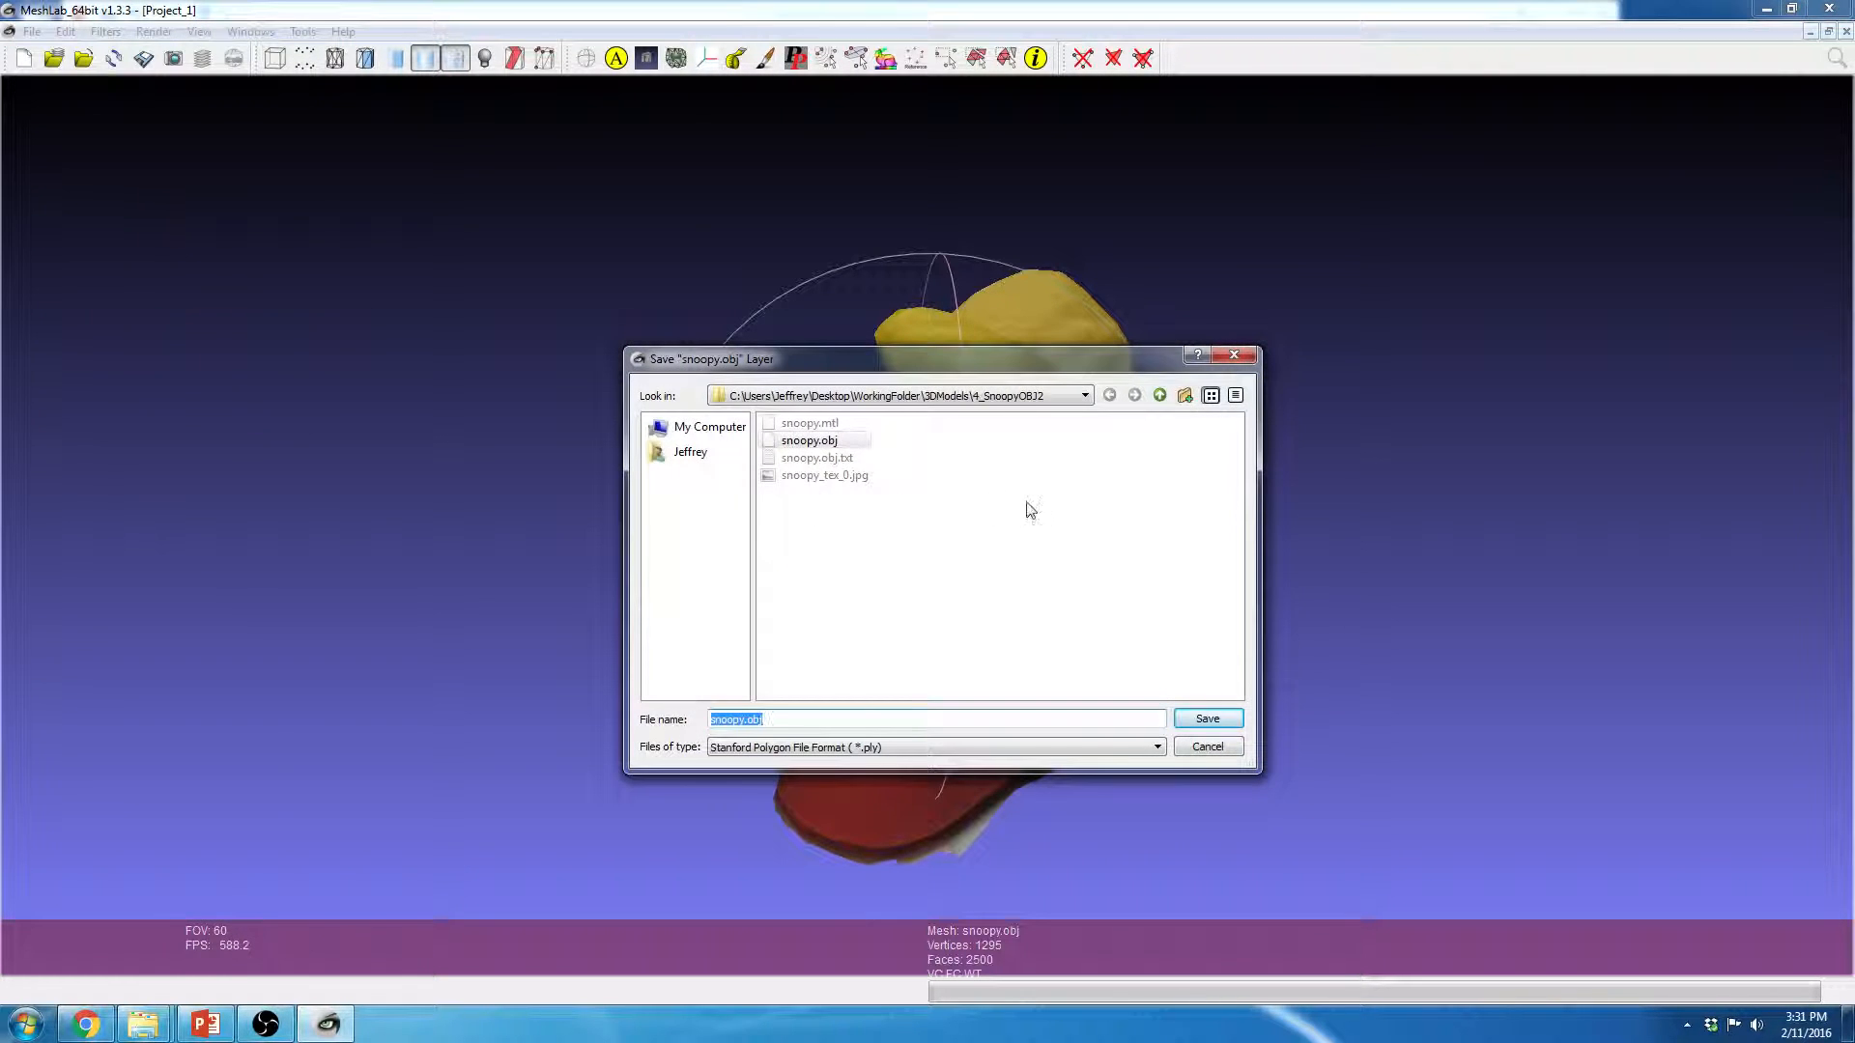
left_click(1160, 396)
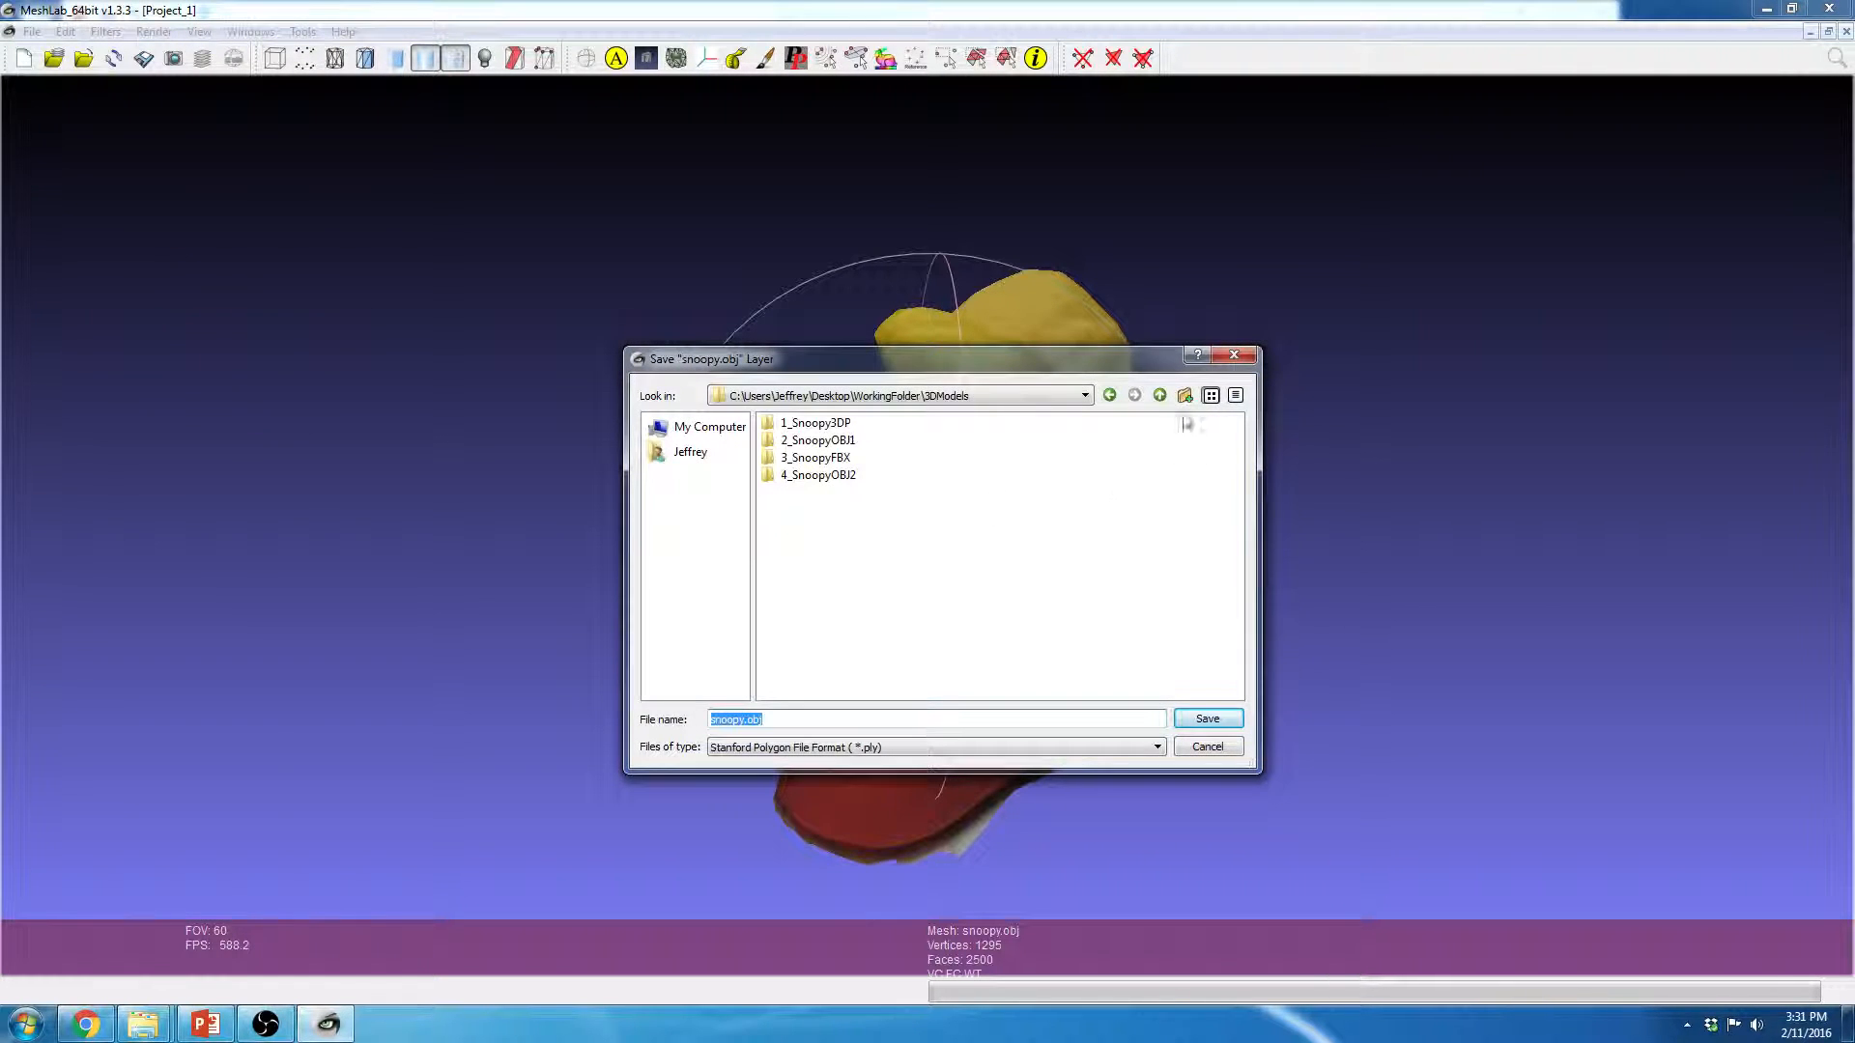
left_click(1184, 395)
type("5")
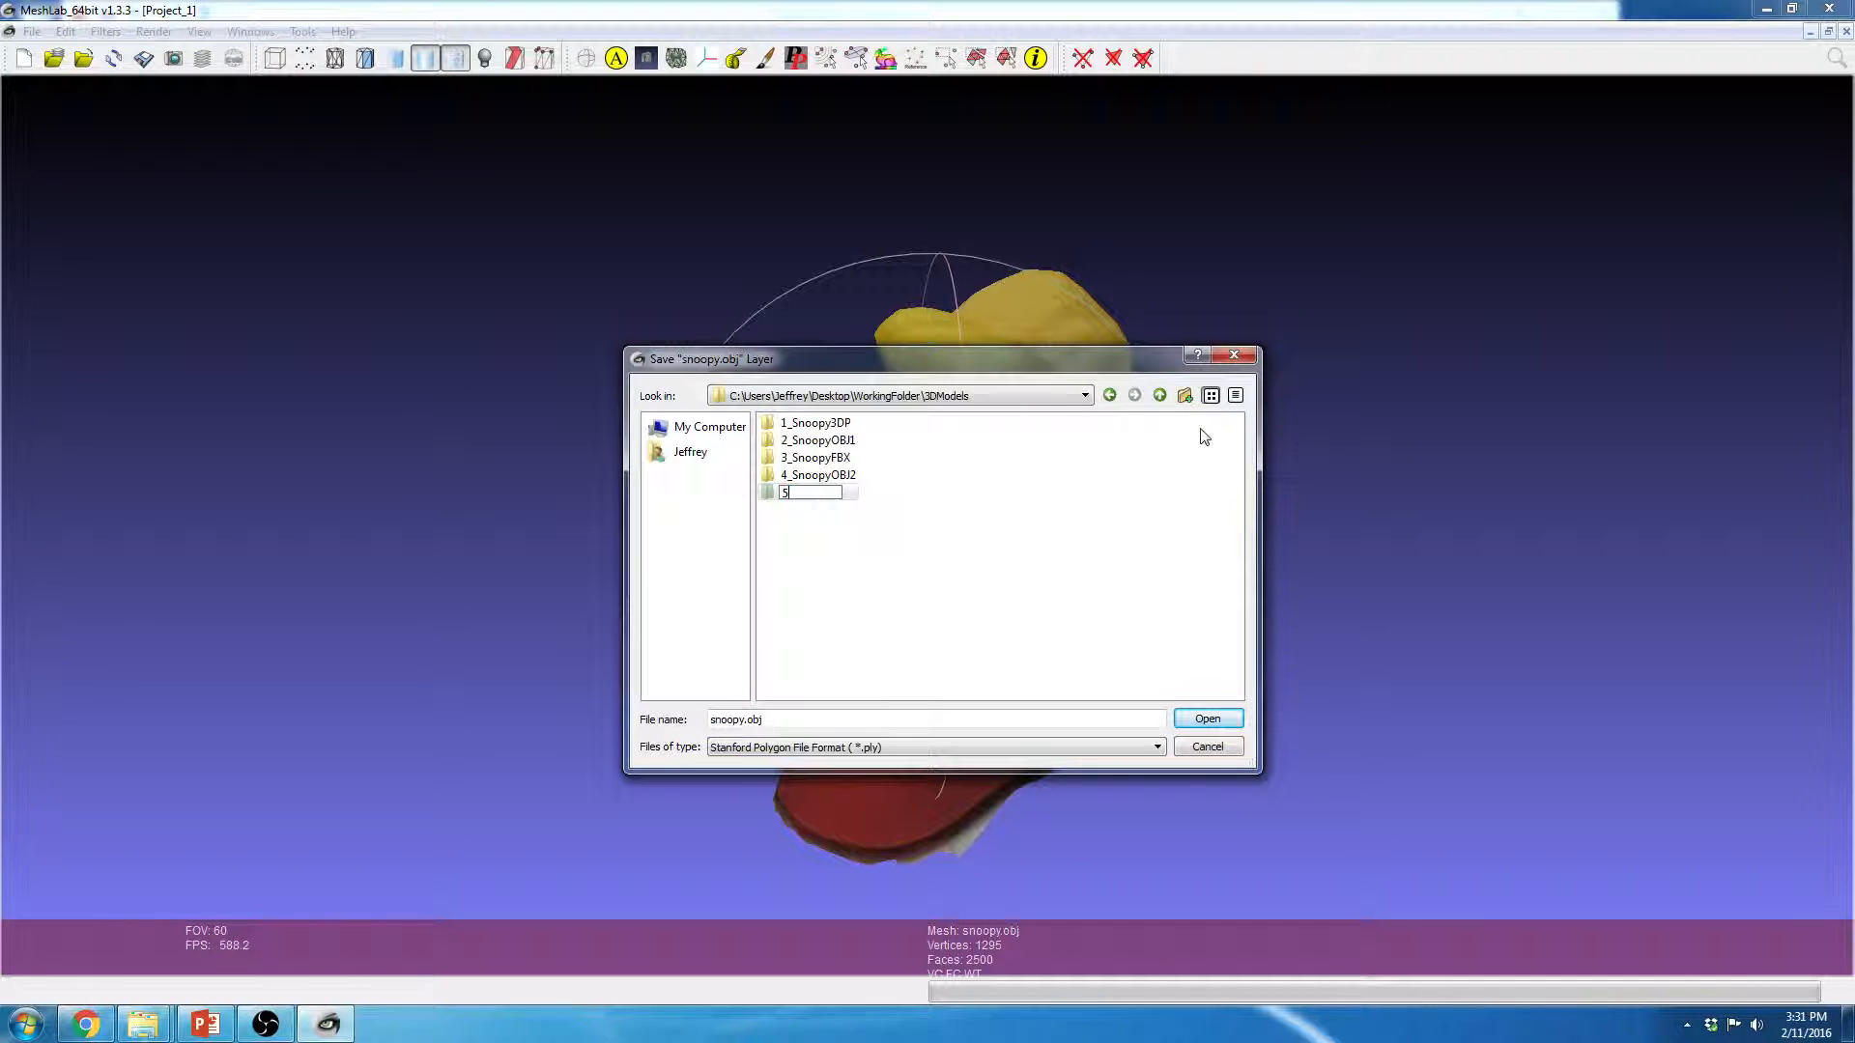
type("_SnoopyOBJ3 simplified")
key("Return")
- Save the mesh as snoopy.obj inside the new 5_SnoopyOBJ3_simplified folder, accepting the saving options with the snoopy_tex_0.jpg texture
double_click(838, 493)
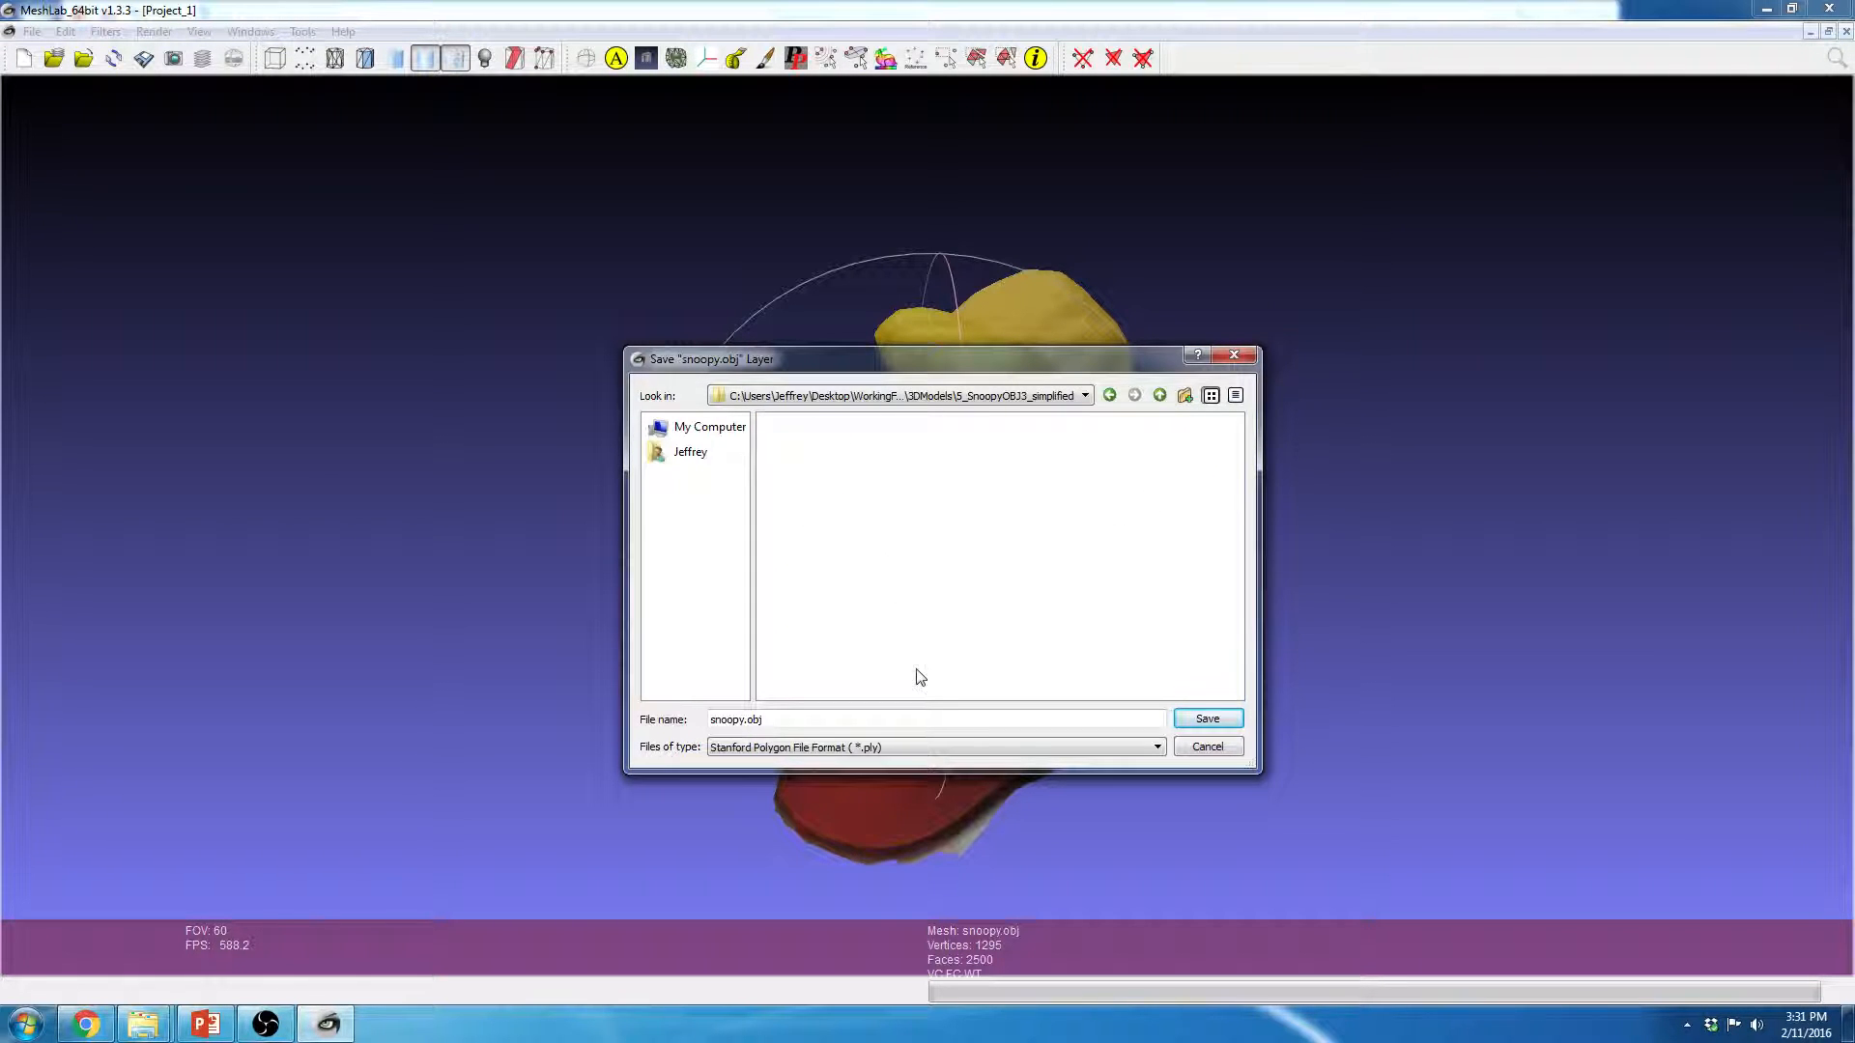
left_click(1209, 718)
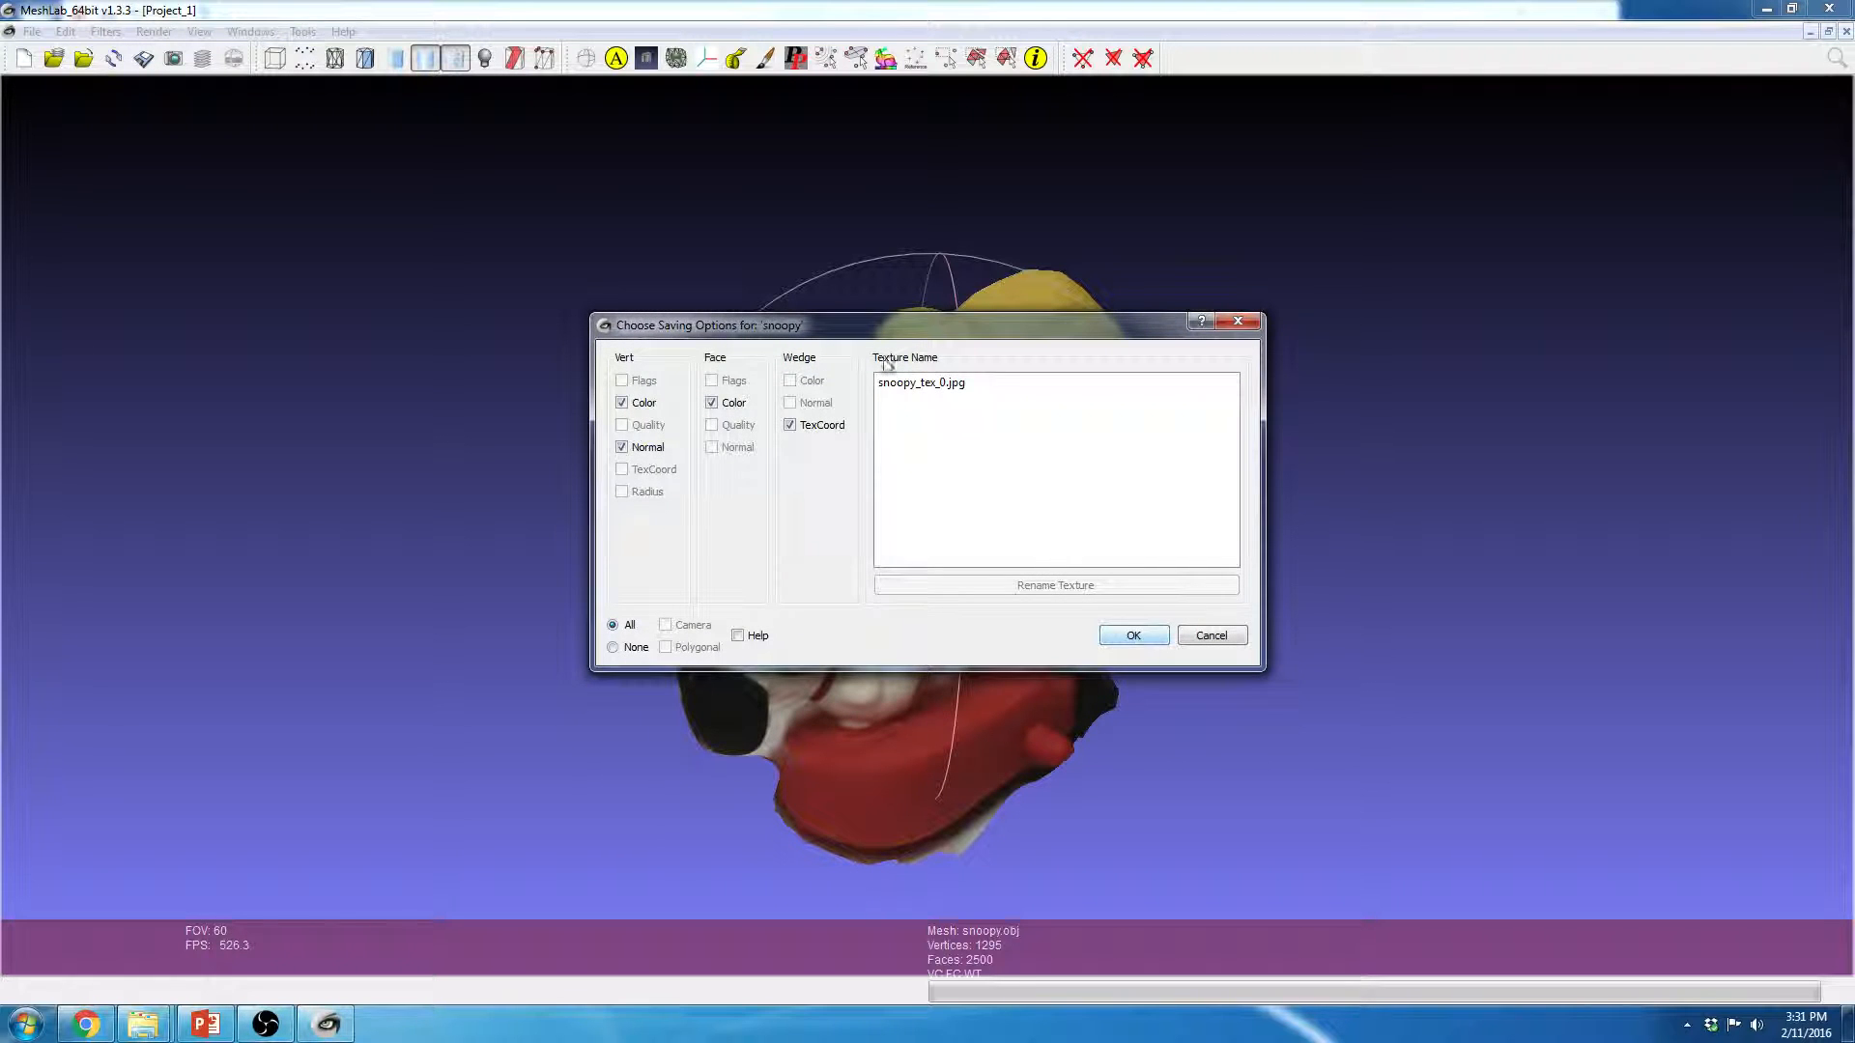
left_click(920, 383)
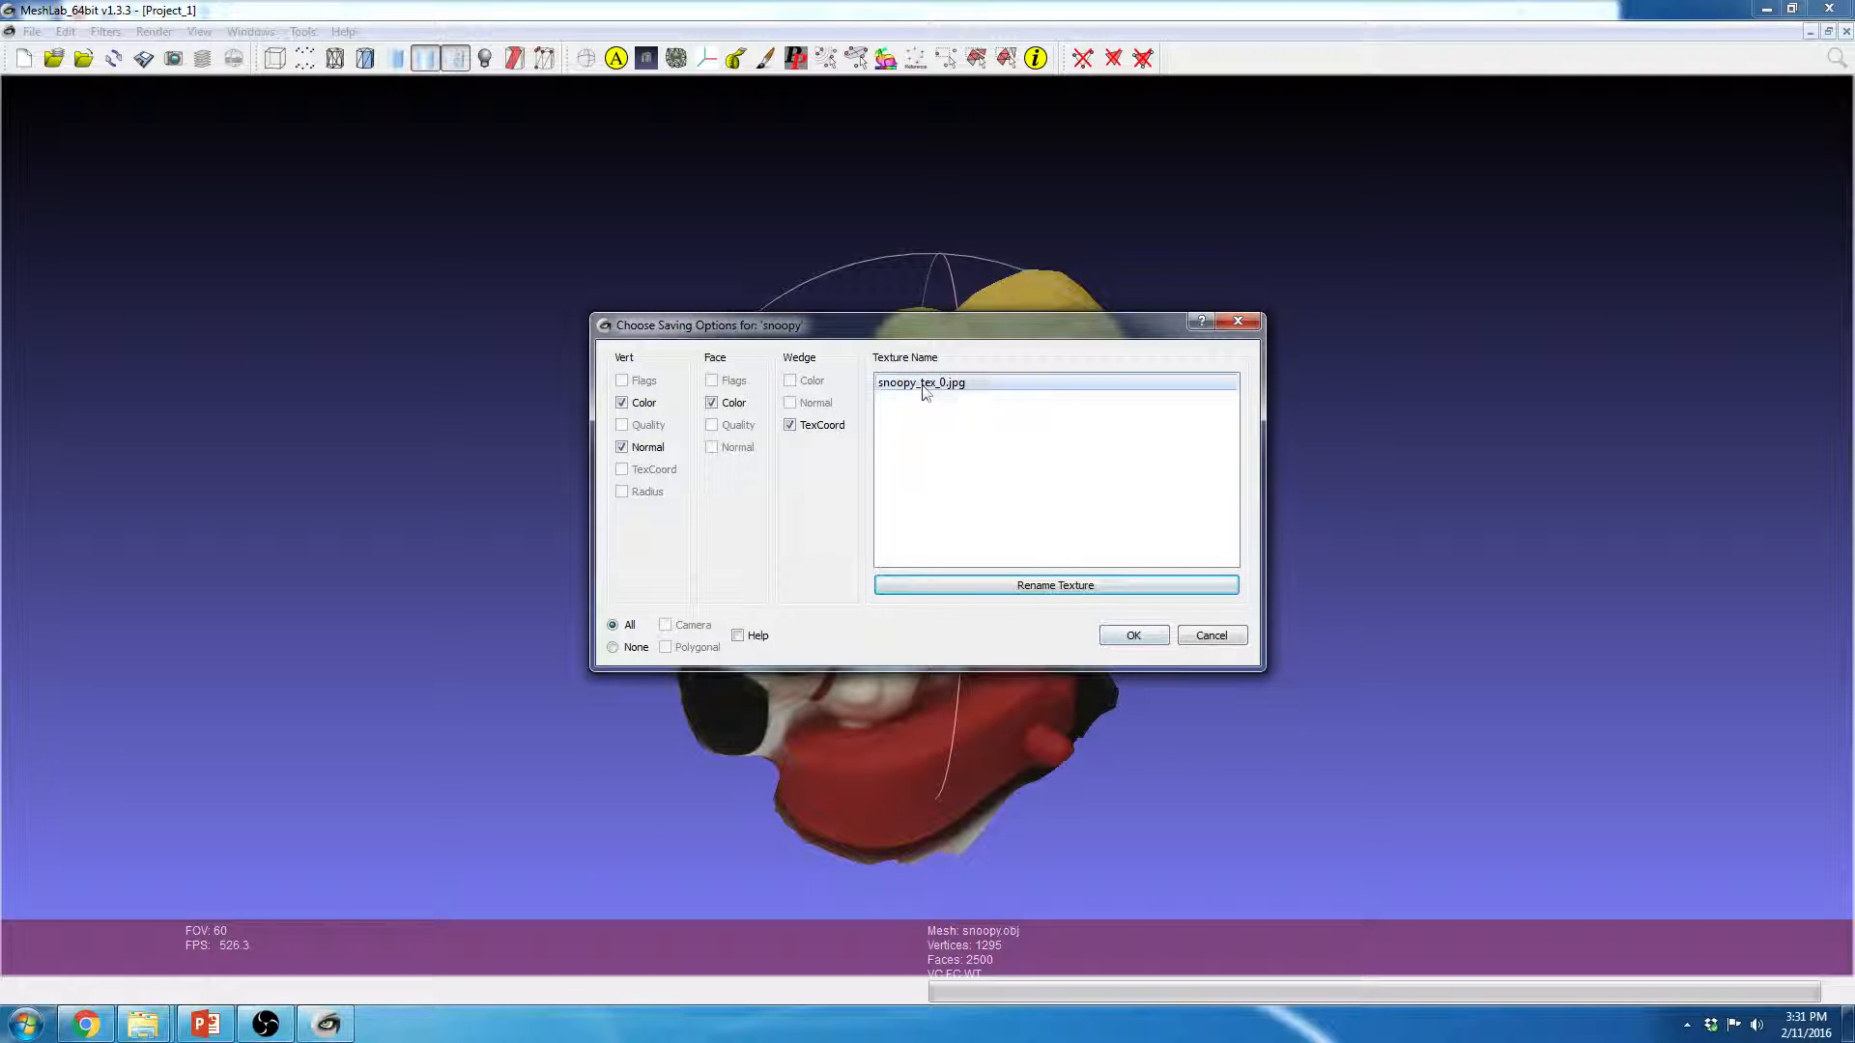
left_click(1134, 634)
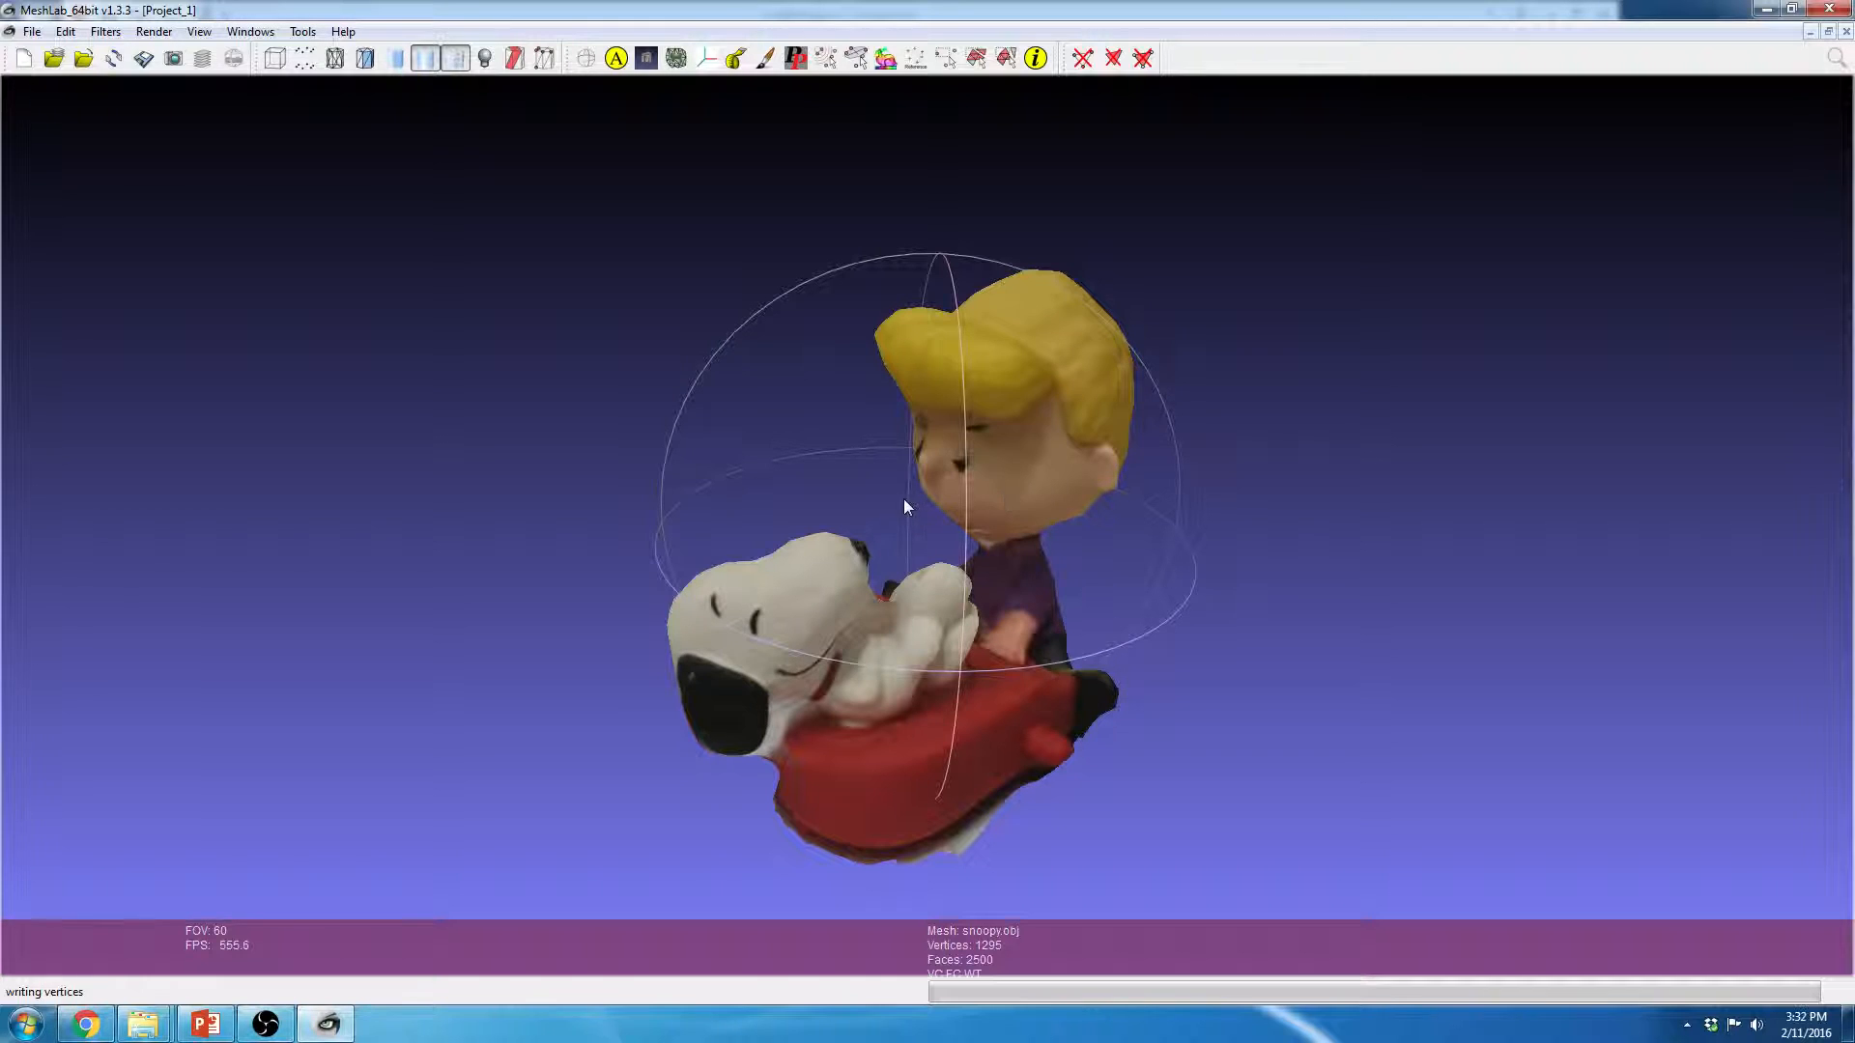
- Open the file explorer window and check the exported files in the 5_SnoopyOBJ3_simplified folder
left_click(143, 1025)
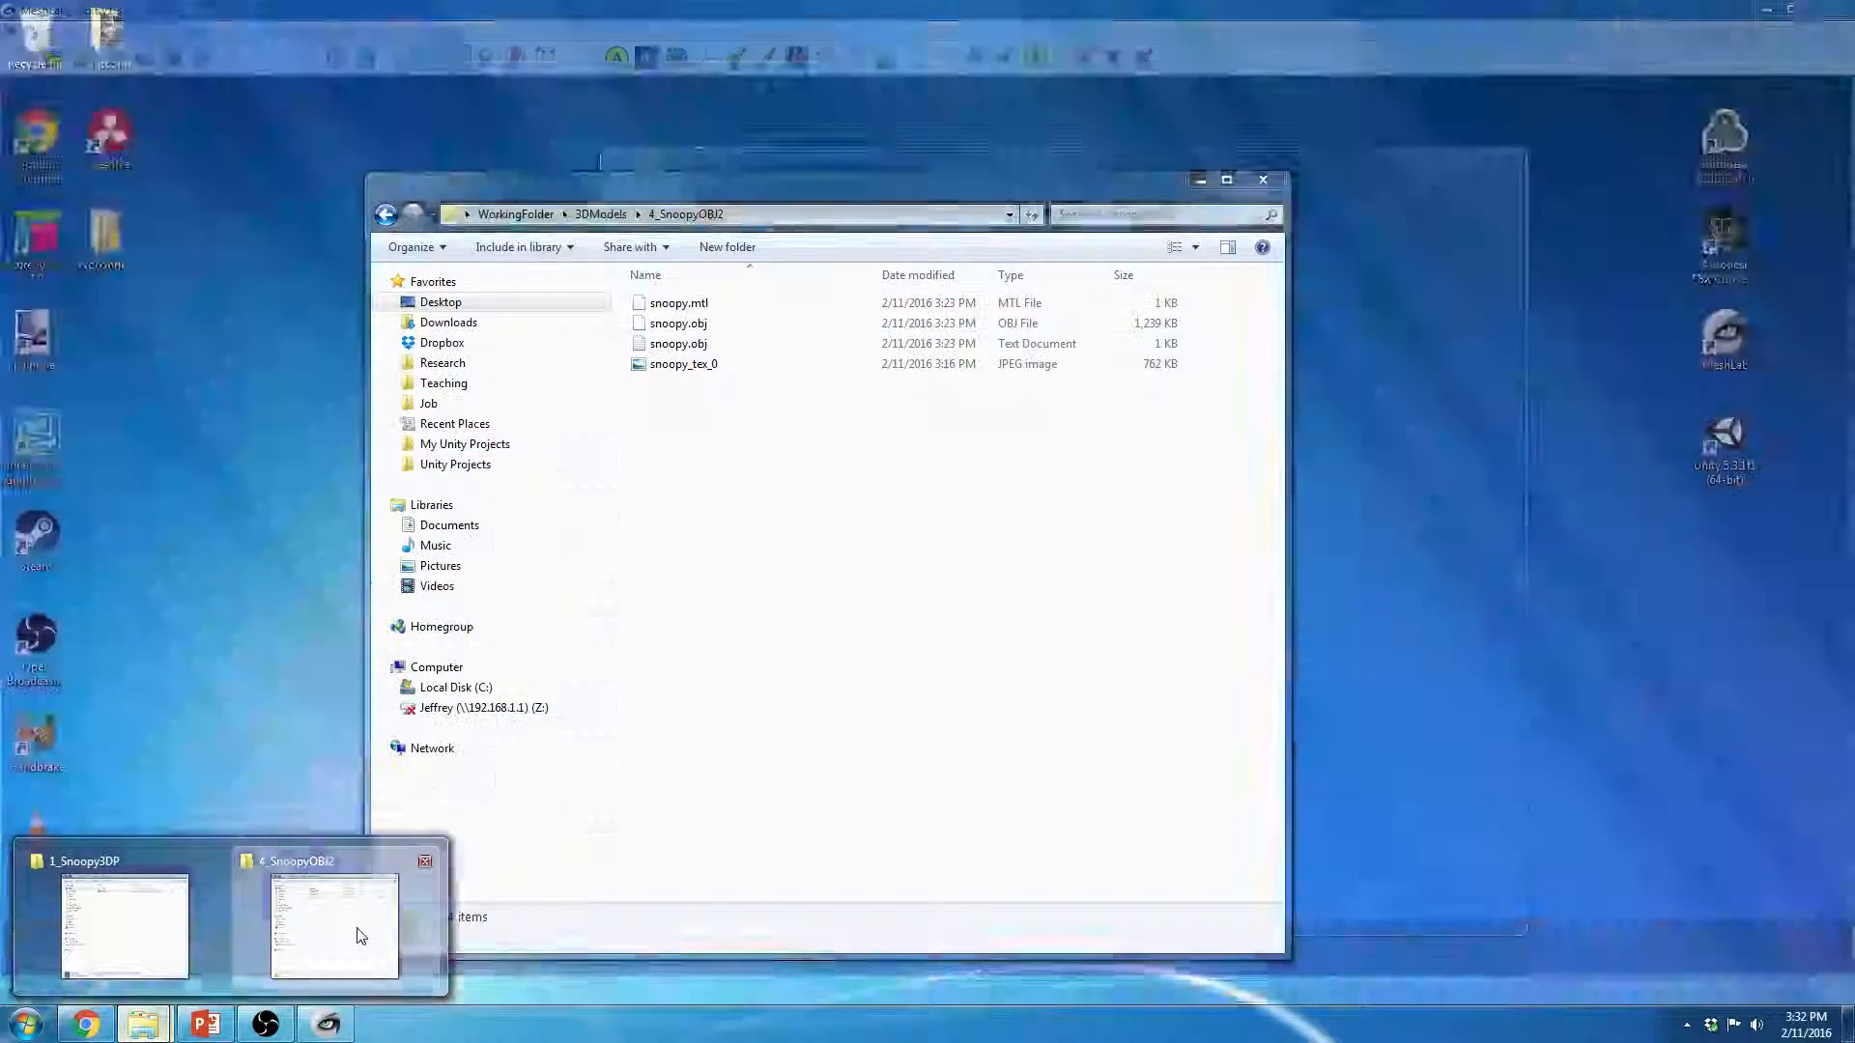
left_click(356, 936)
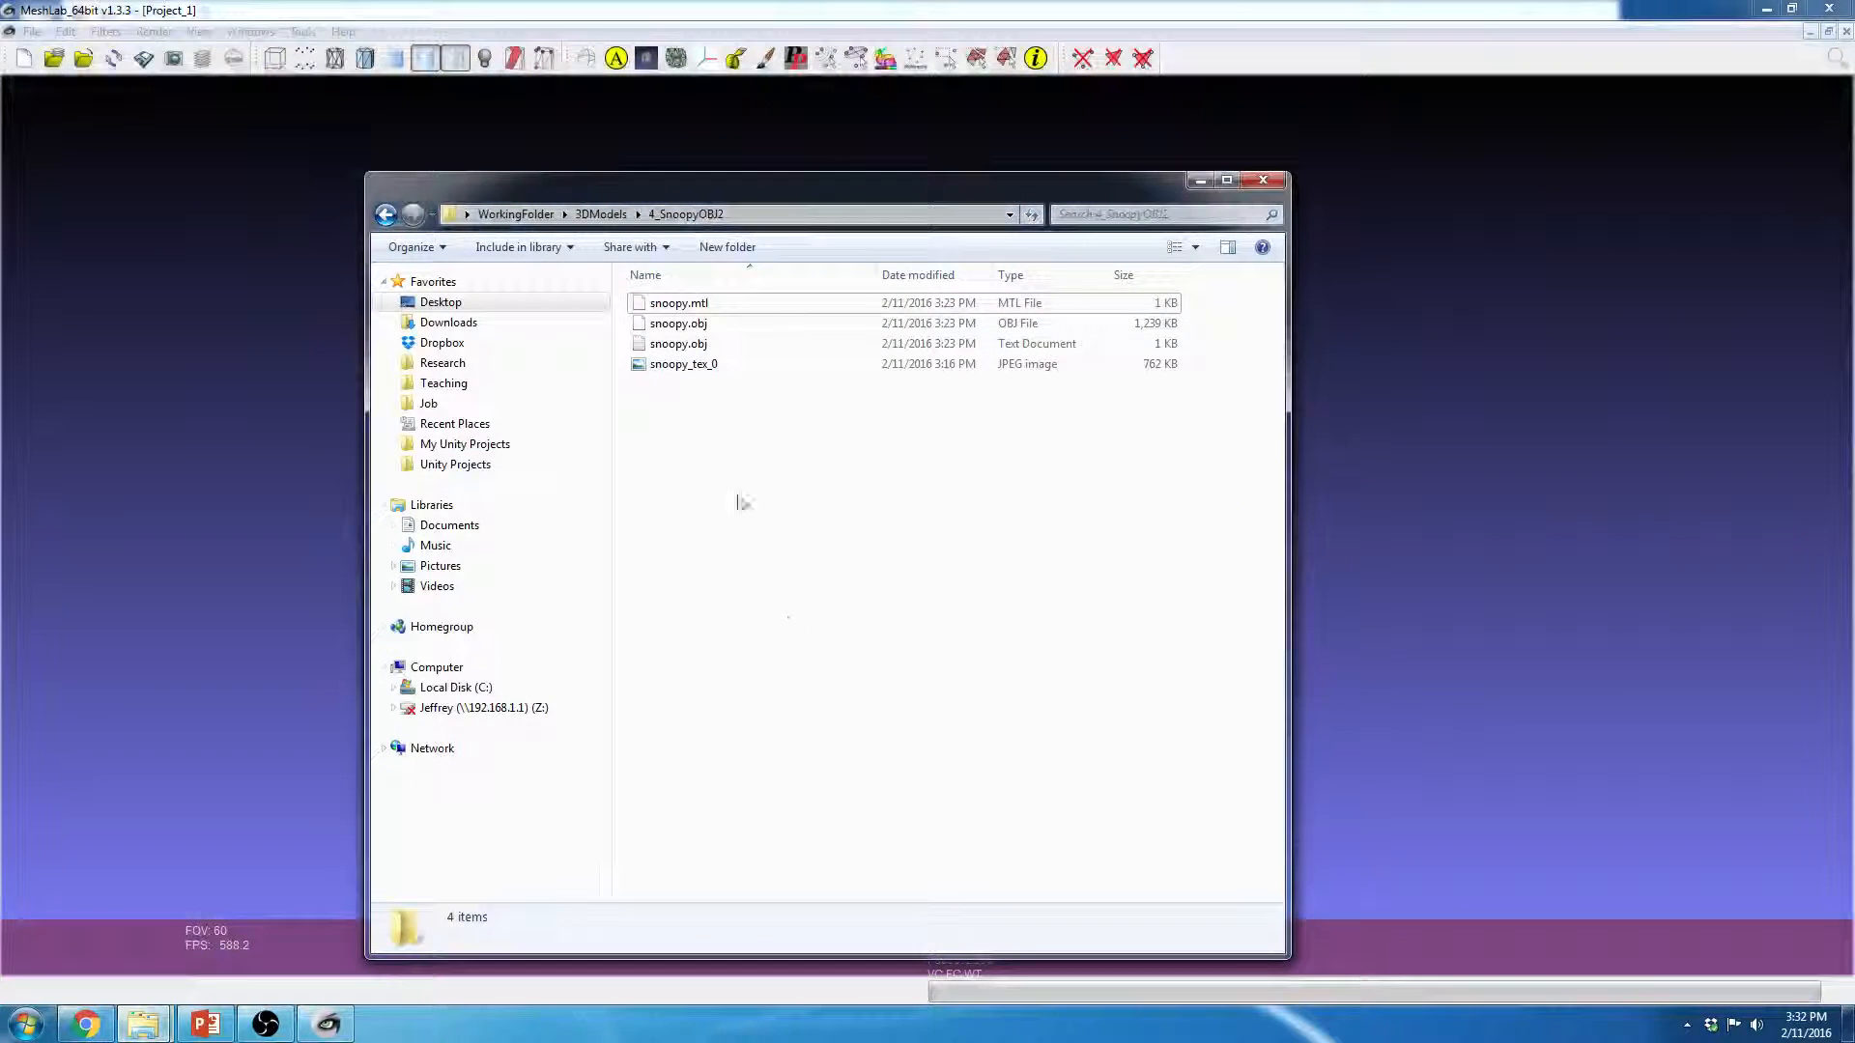
key("BackSpace")
double_click(715, 386)
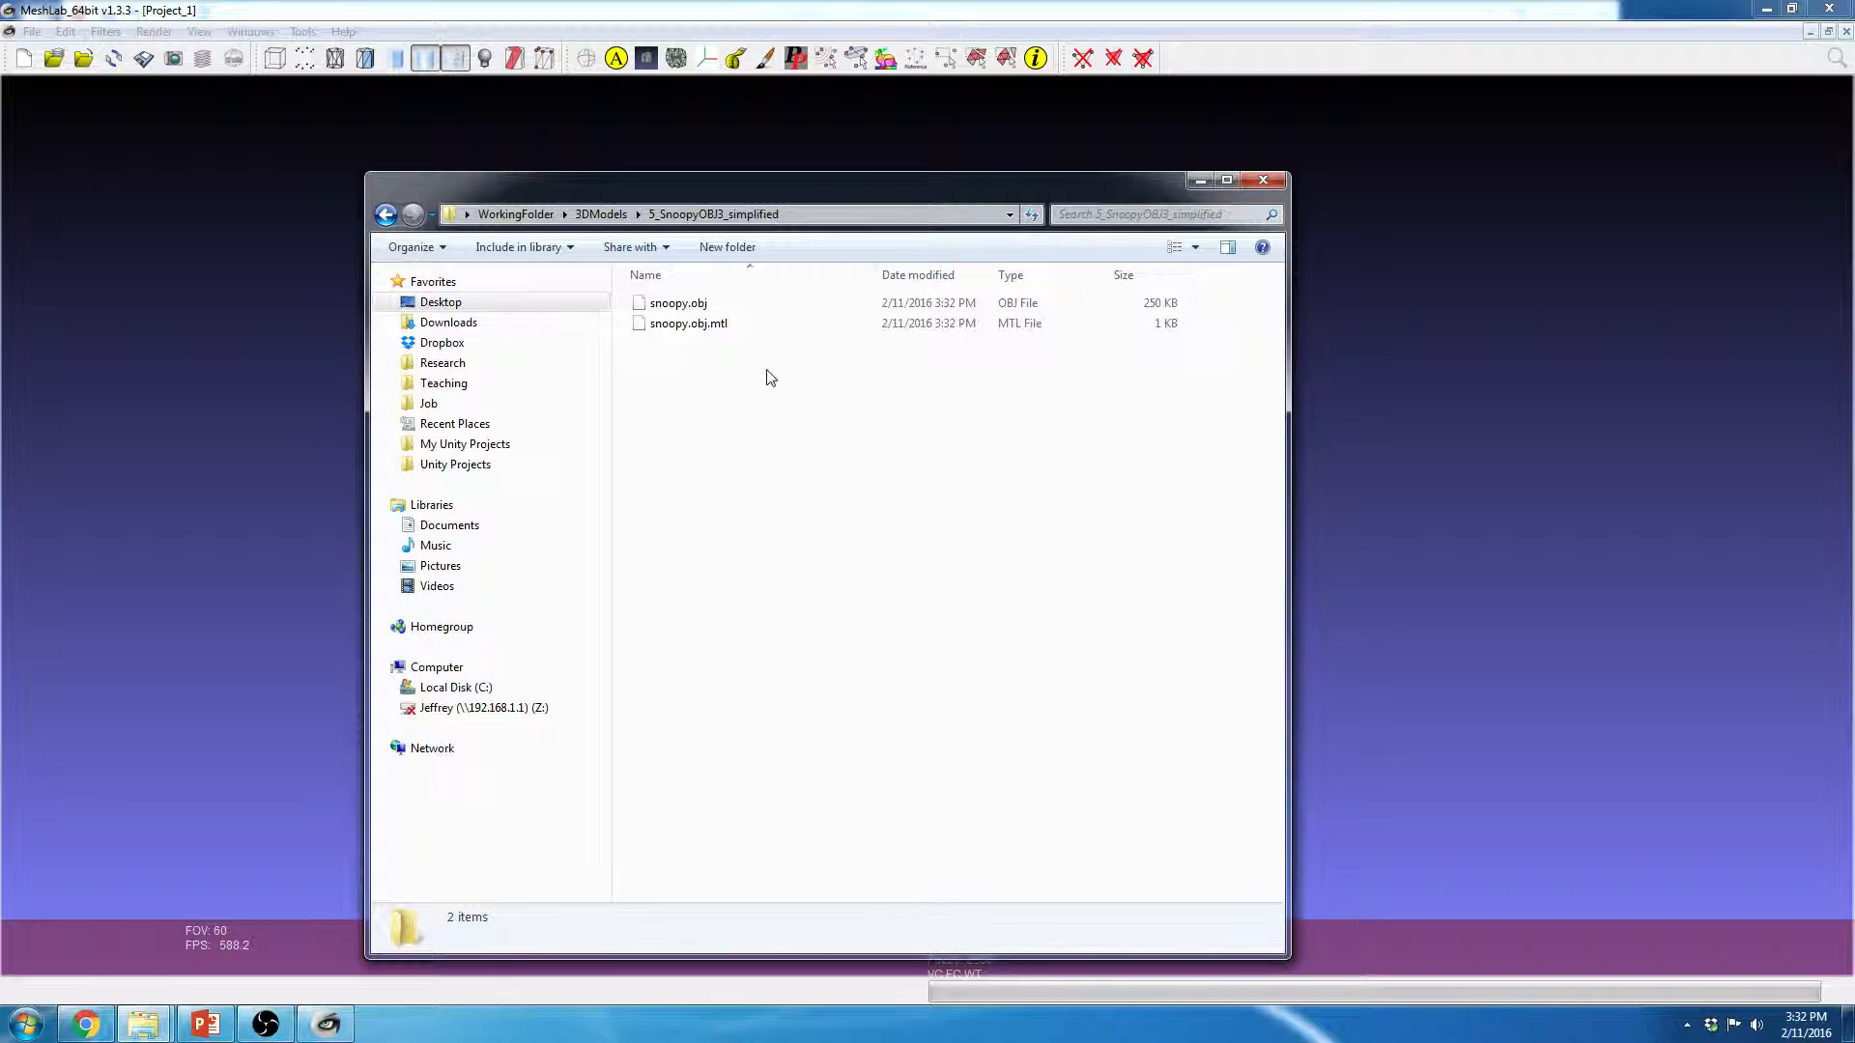
- Copy the snoopy_tex_0 texture image from the 4_SnoopyOBJ2 folder
left_click(600, 213)
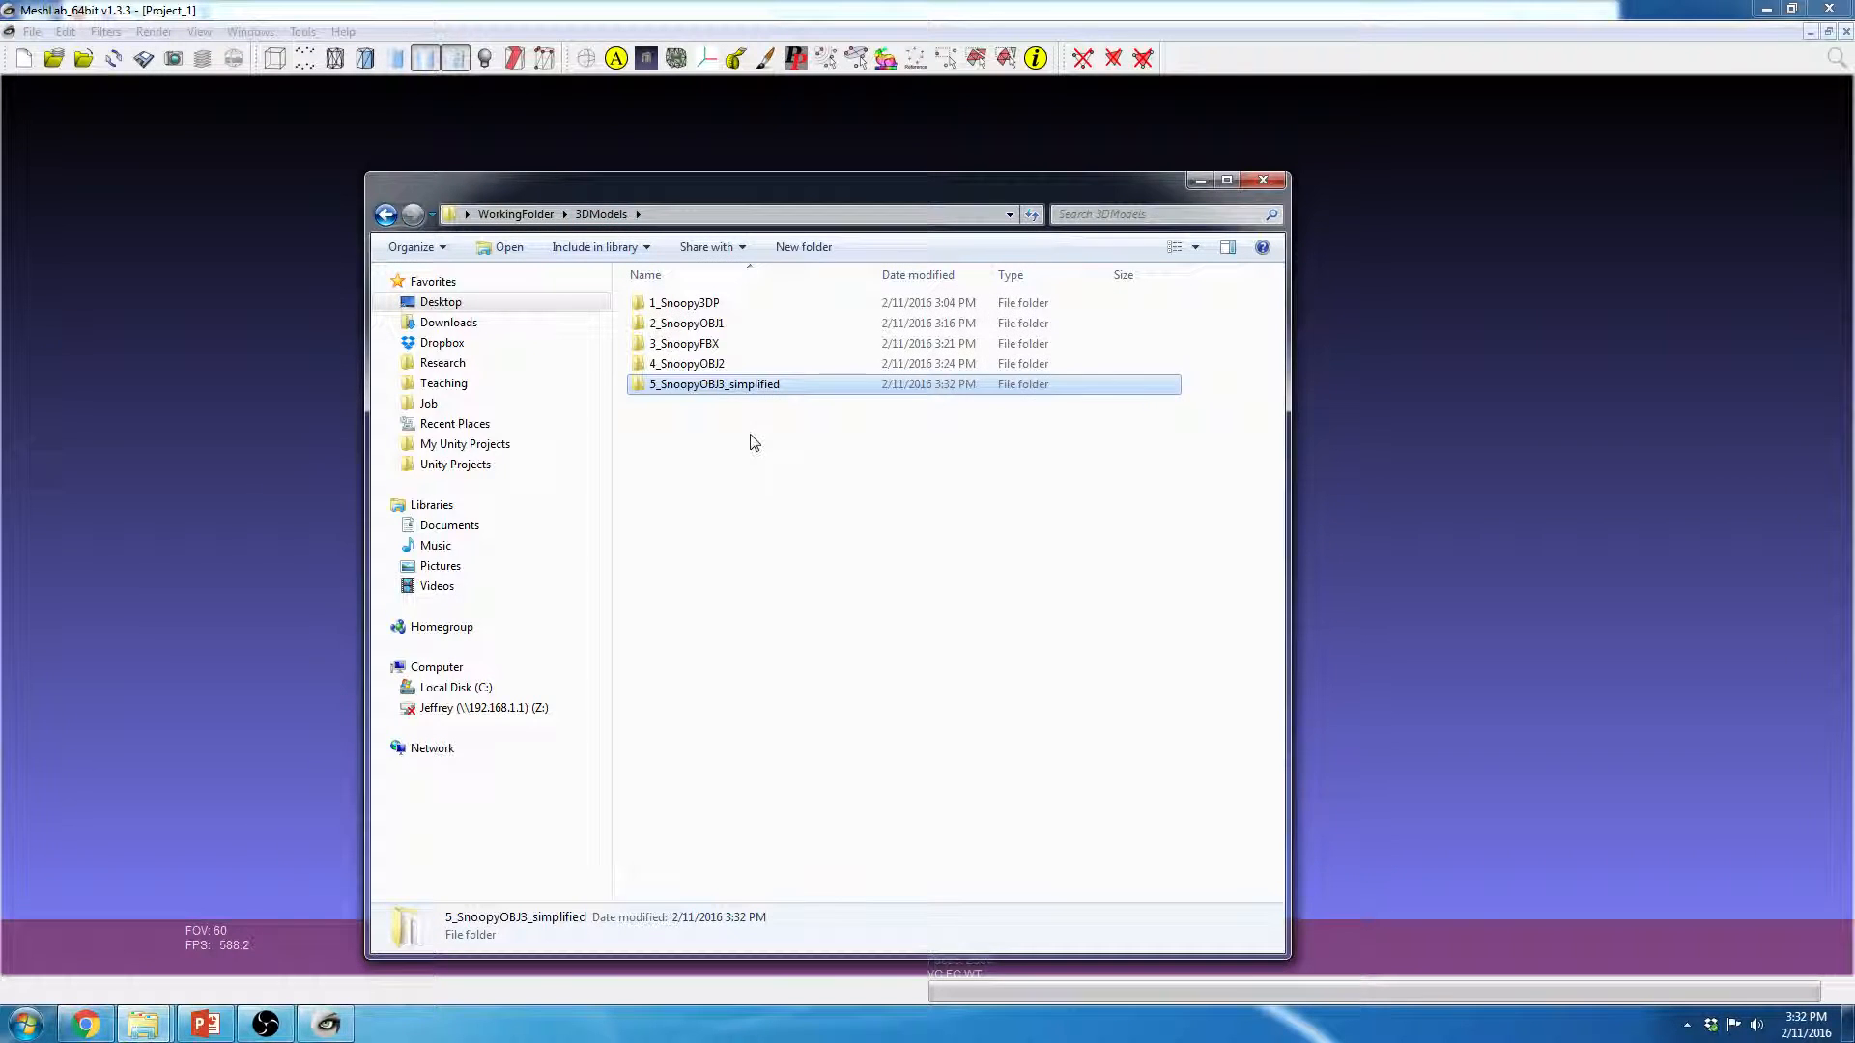
double_click(695, 364)
left_click(690, 372)
right_click(692, 368)
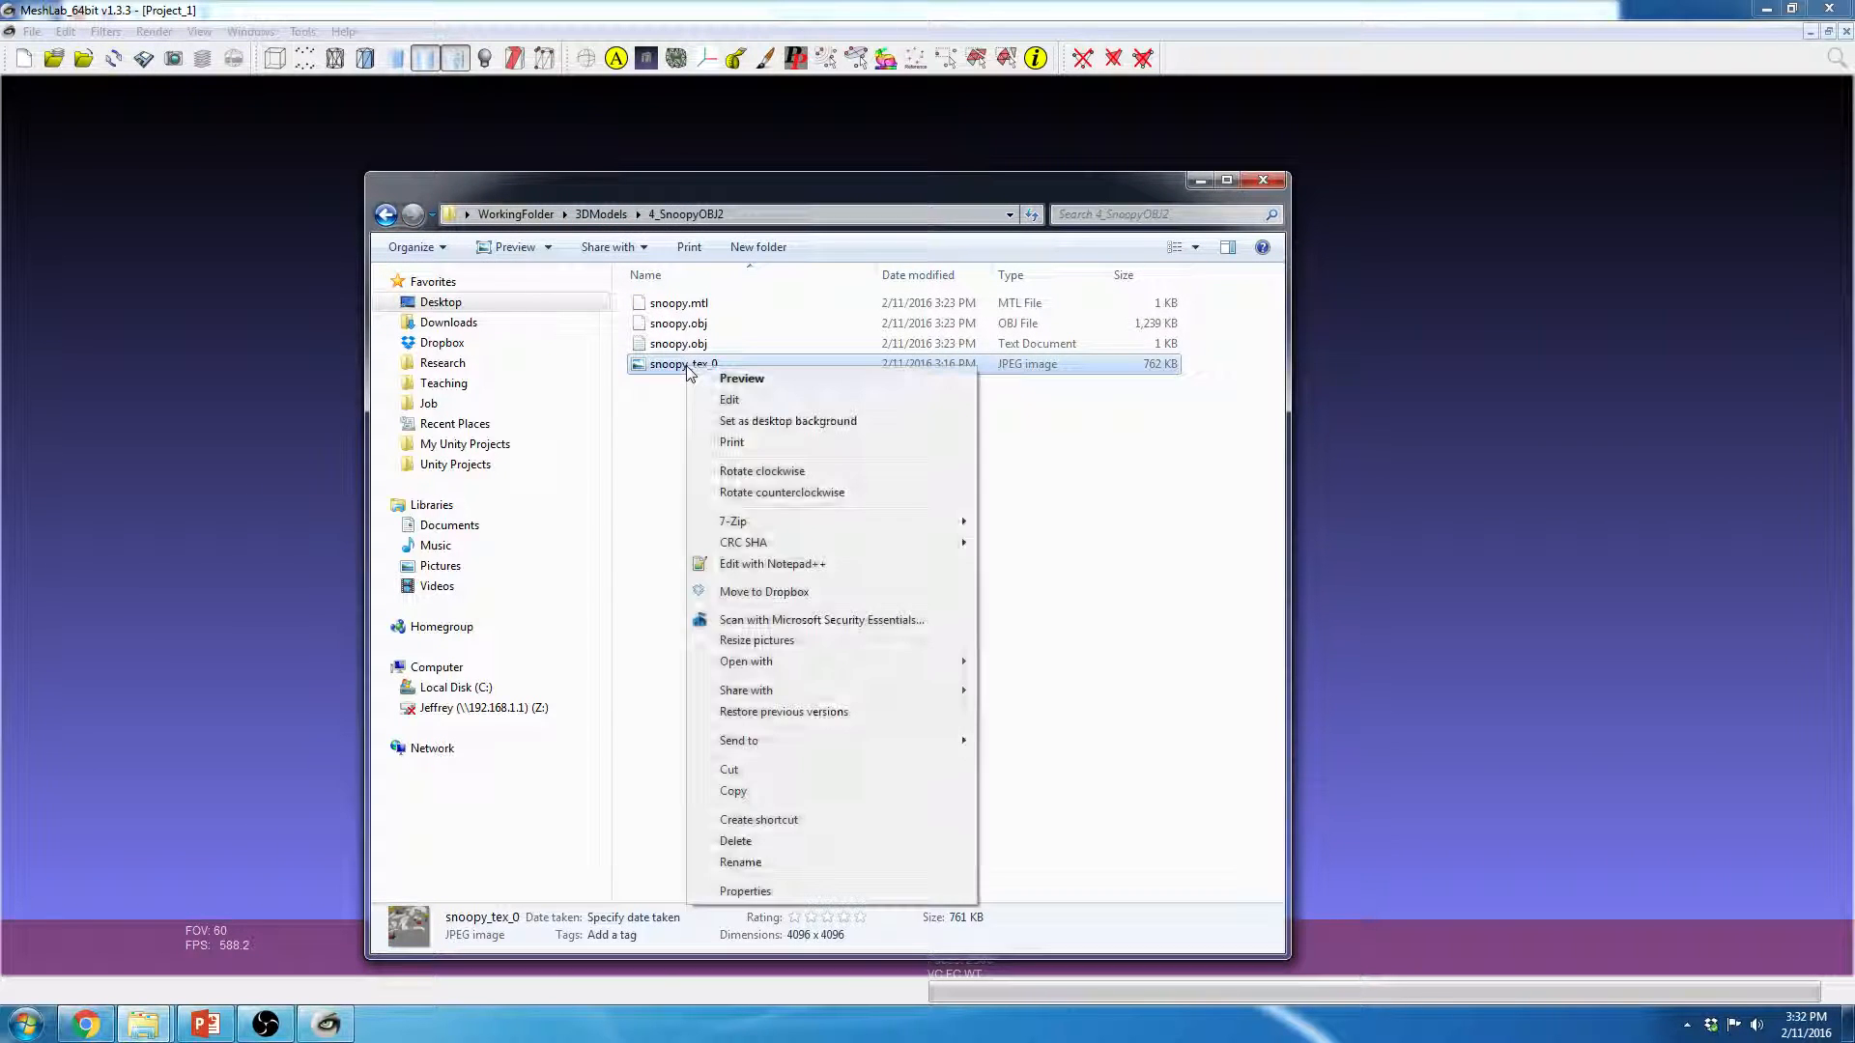
left_click(735, 792)
left_click(734, 792)
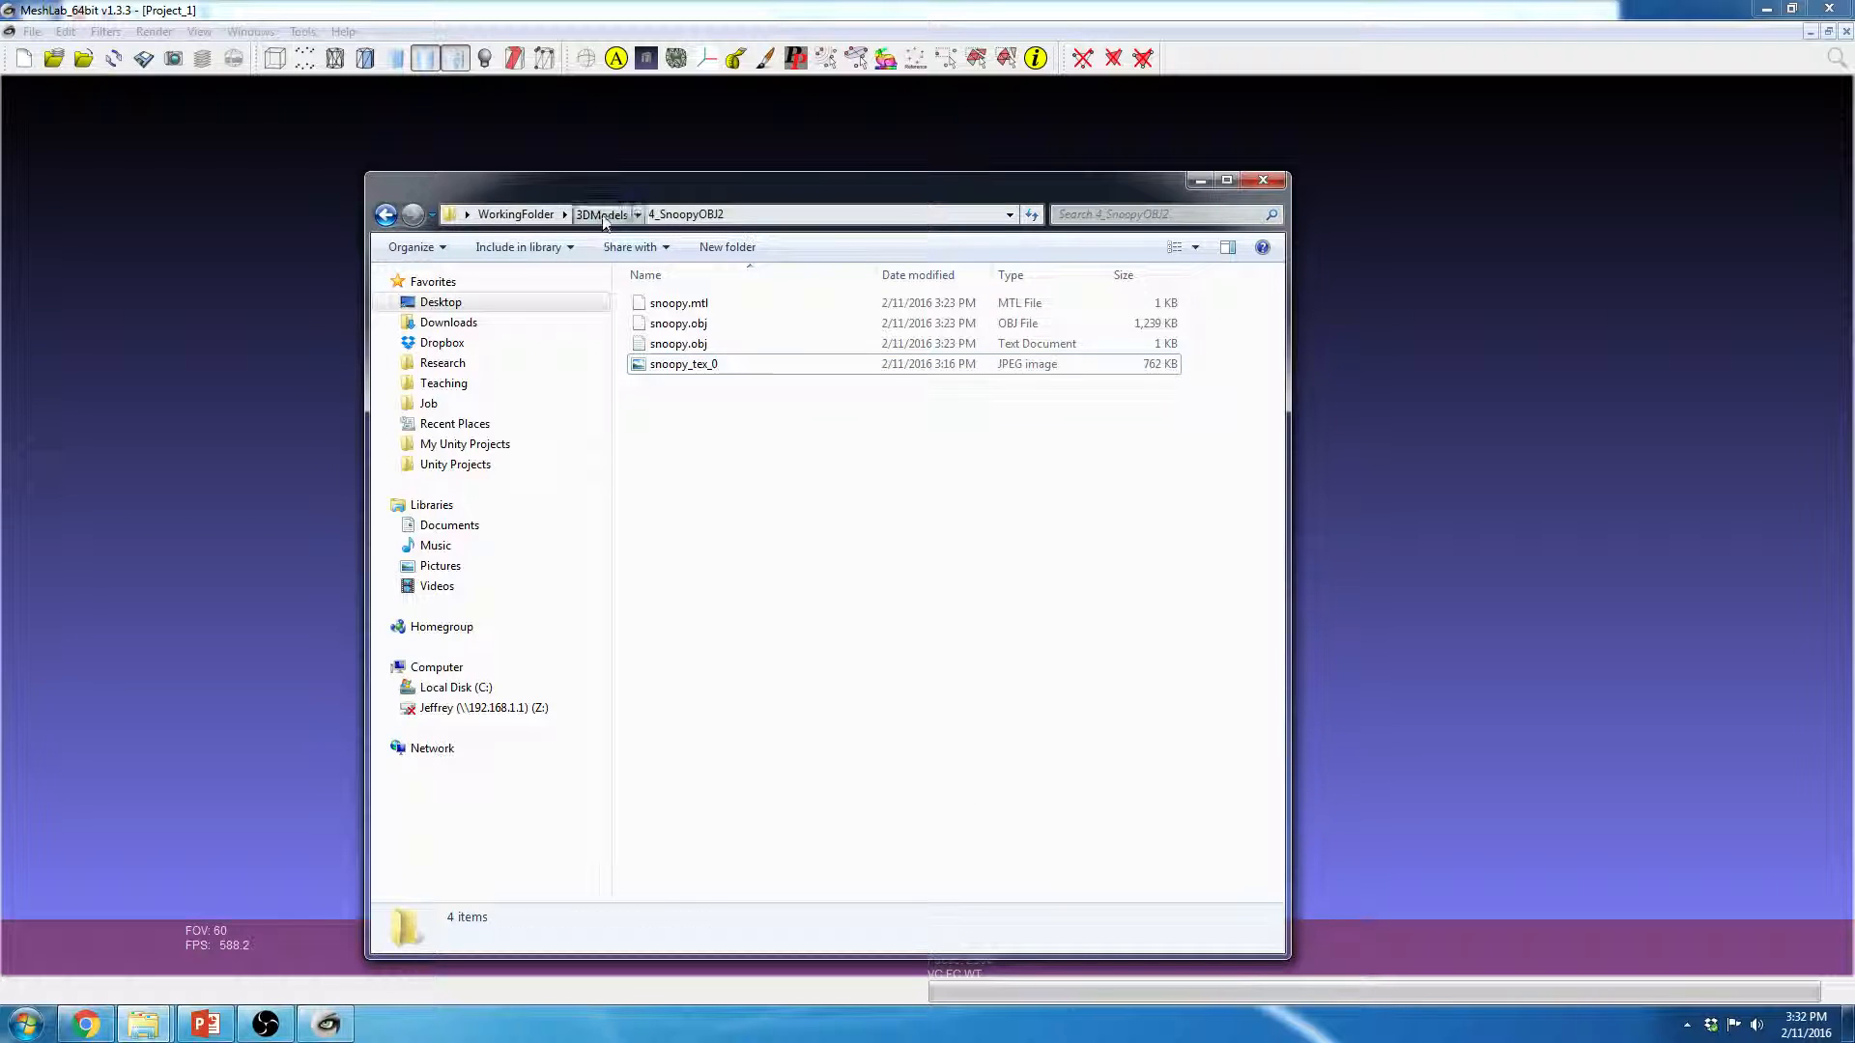
- Paste the texture image into the 5_SnoopyOBJ3_simplified folder
left_click(601, 214)
left_click(751, 387)
double_click(752, 387)
right_click(695, 411)
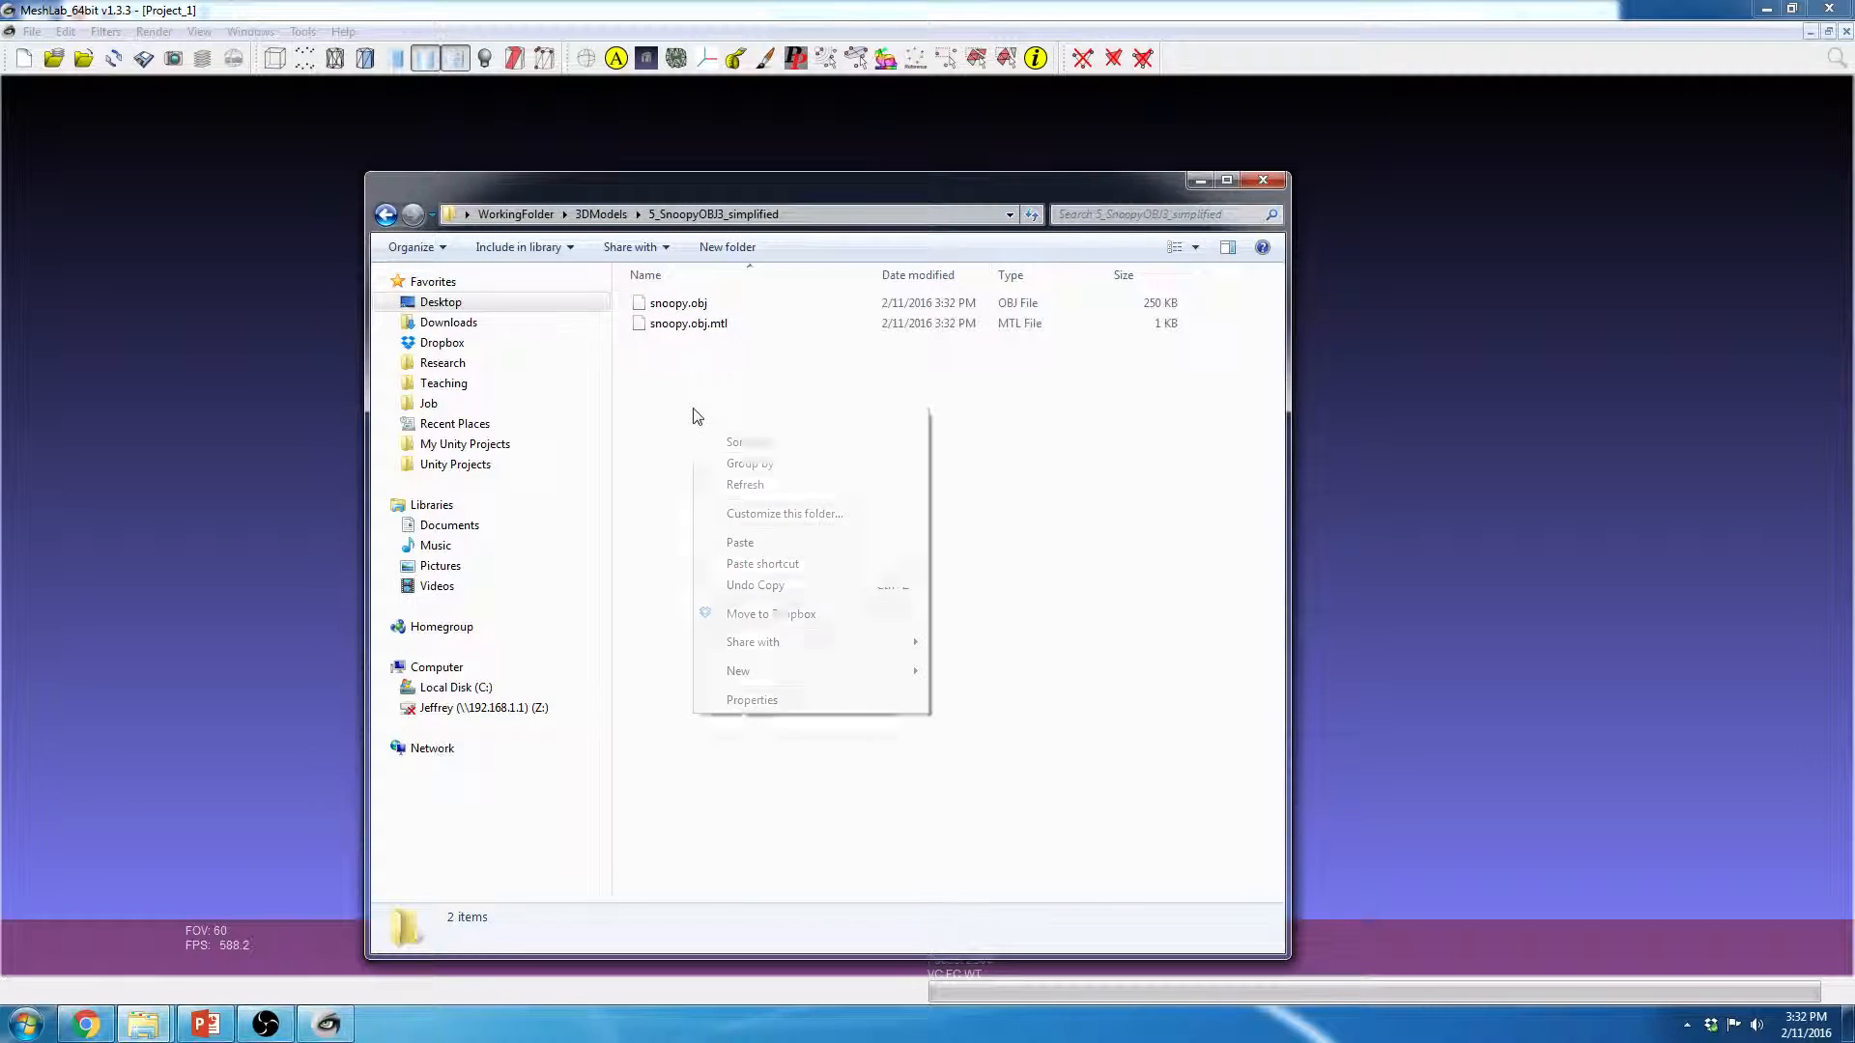
left_click(795, 542)
left_click(864, 519)
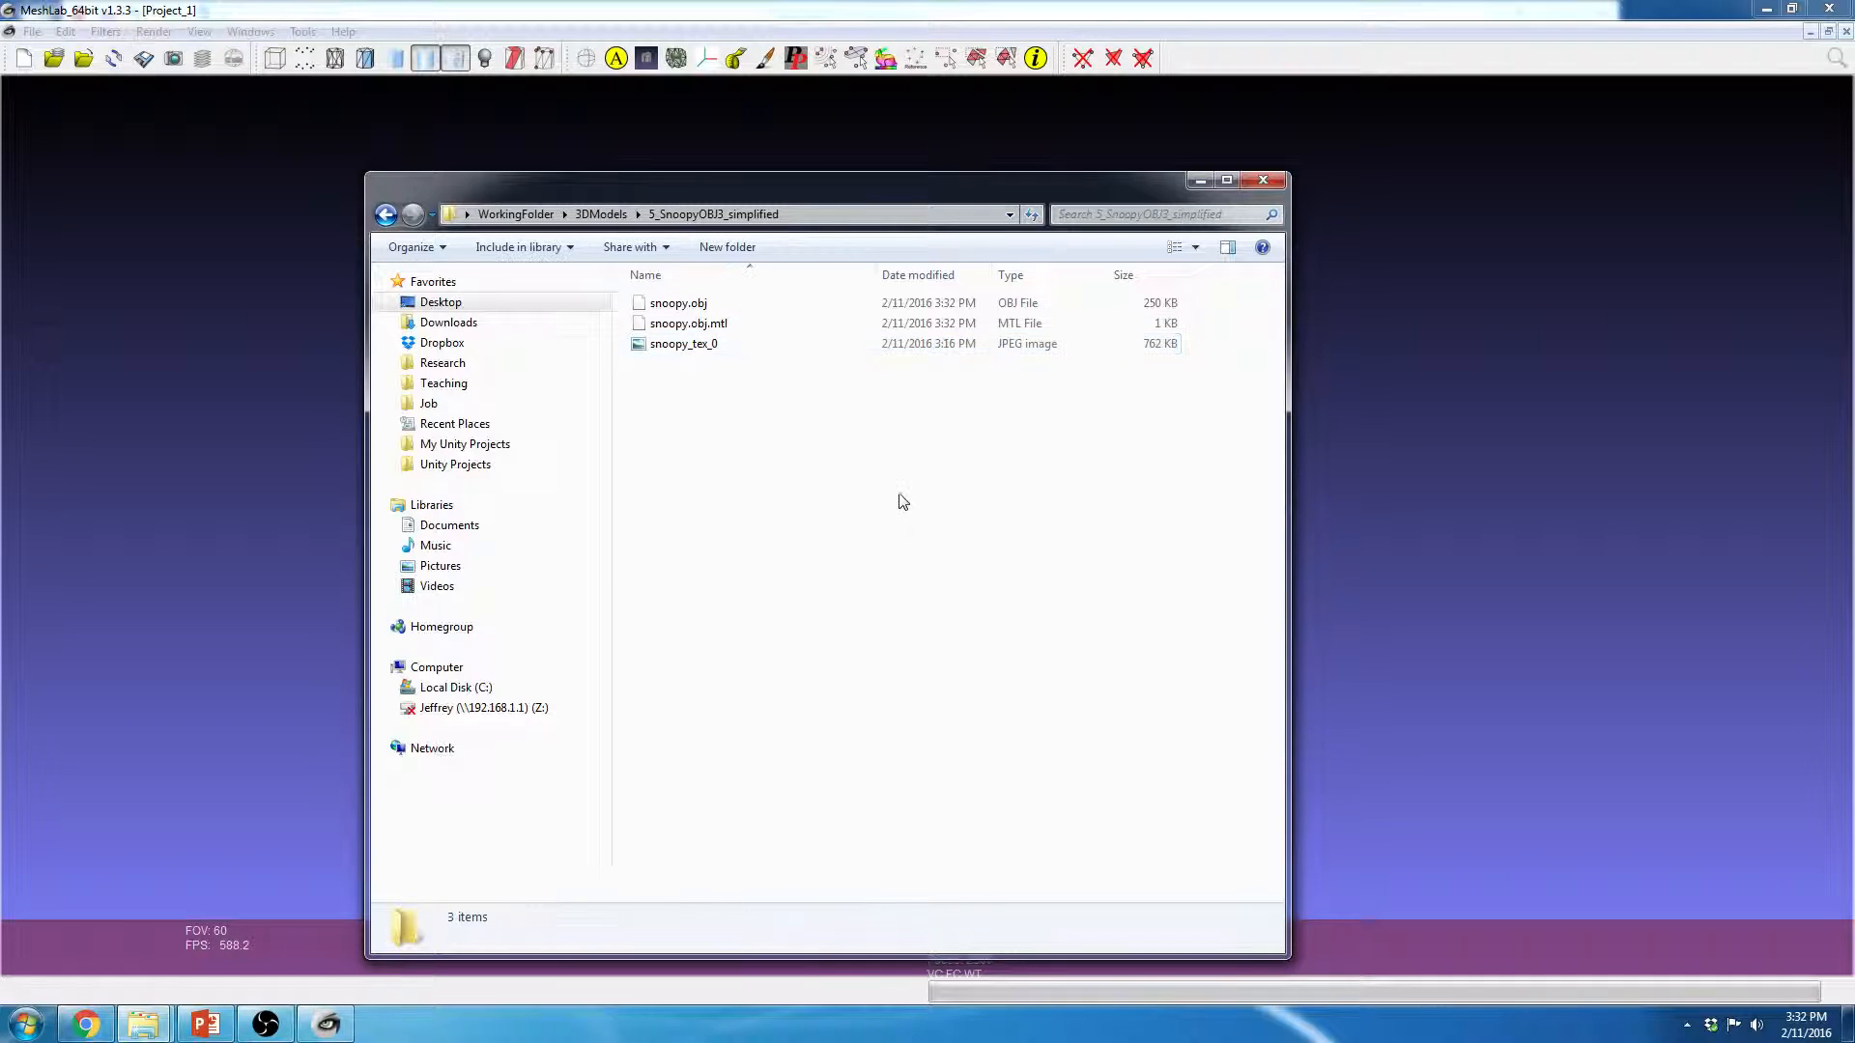
- Switch to PowerPoint to review the Major Steps slide
left_click(203, 1024)
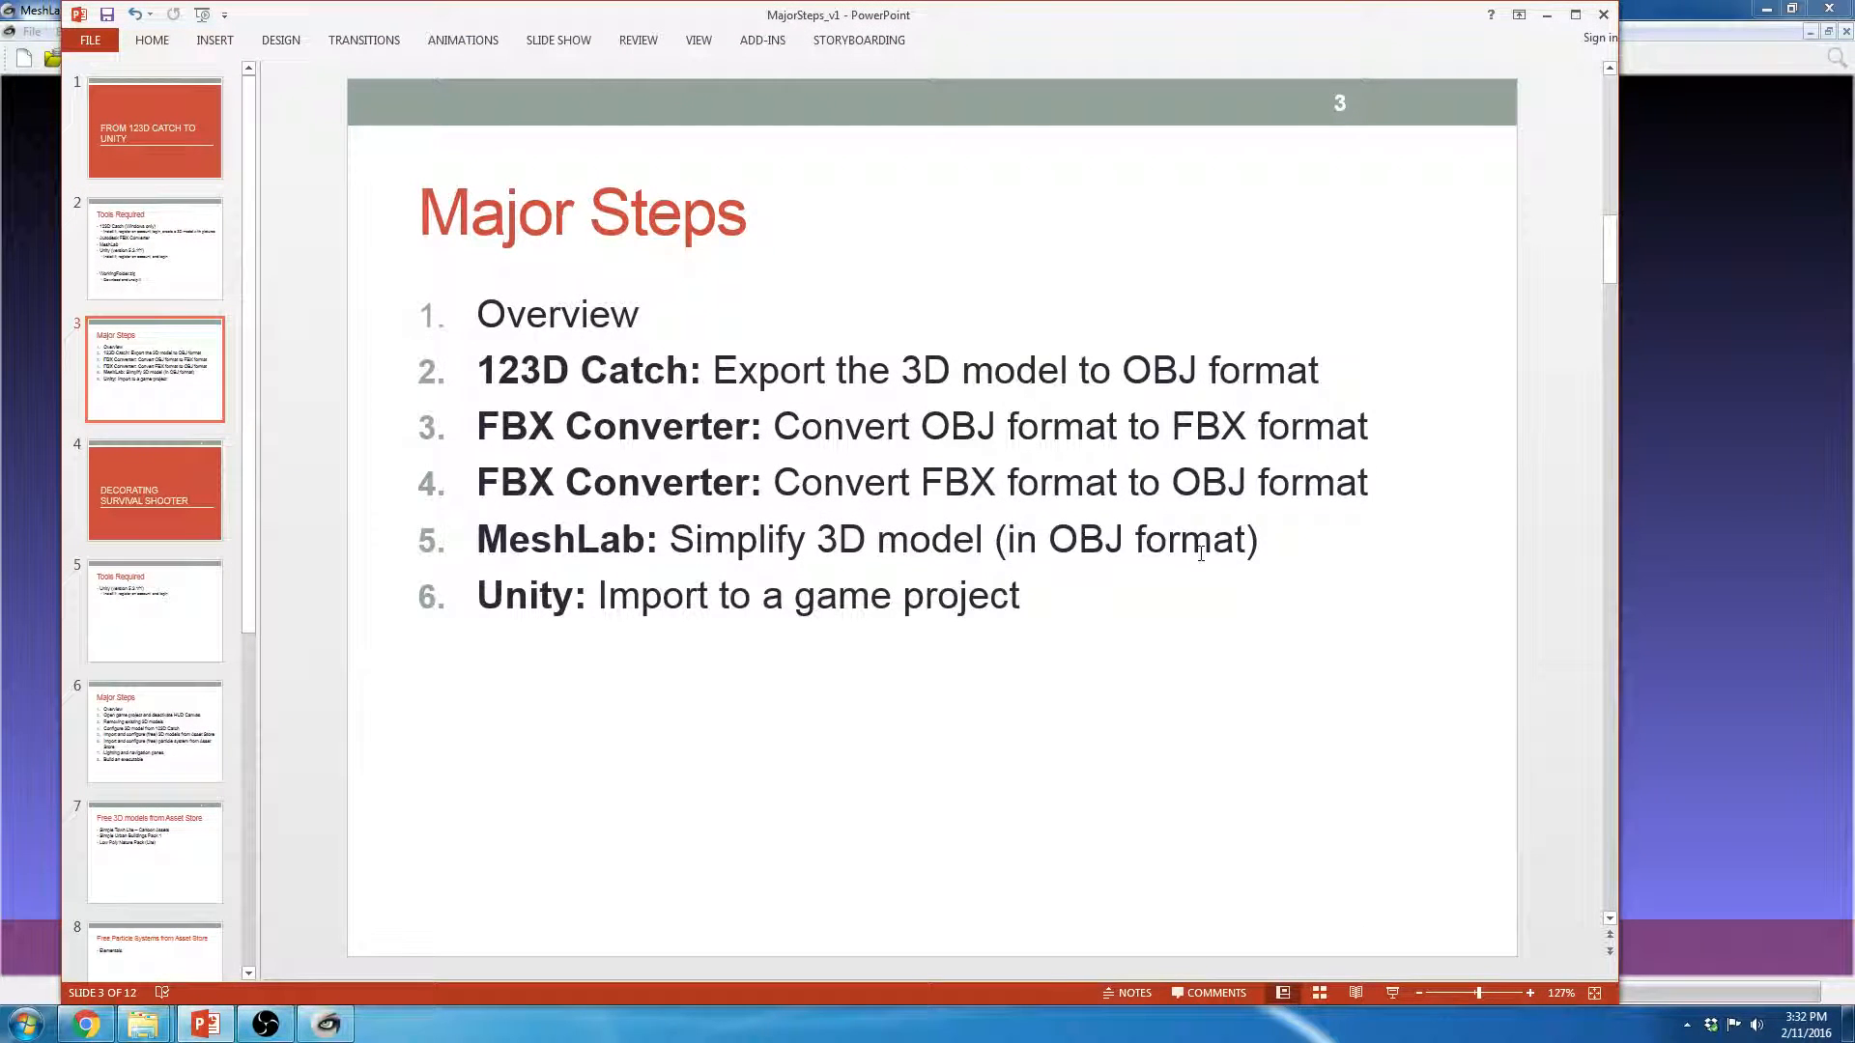